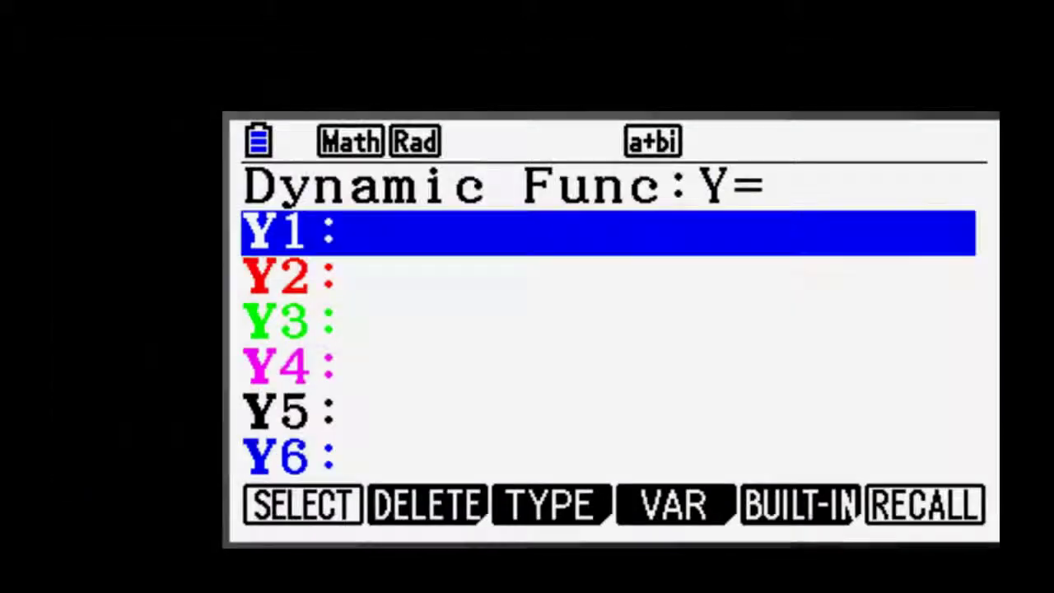
- Leave the Asin x animation and pick the built-in Y=Atan(Bx+C) as Y1
key(F5)
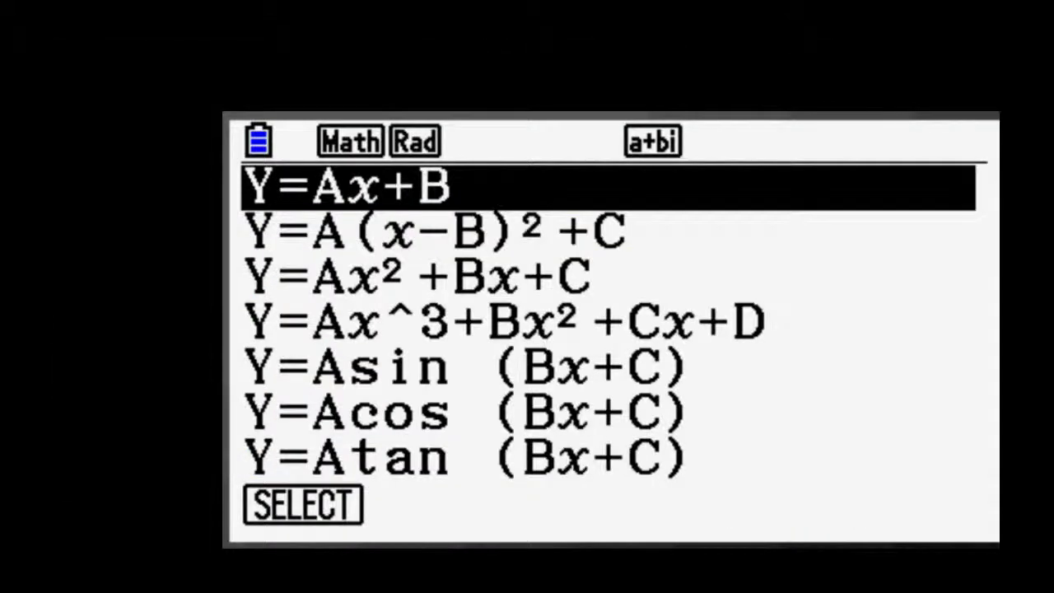
key(Down)
key(Down)
key(Down)
key(Down)
key(Down)
key(Down)
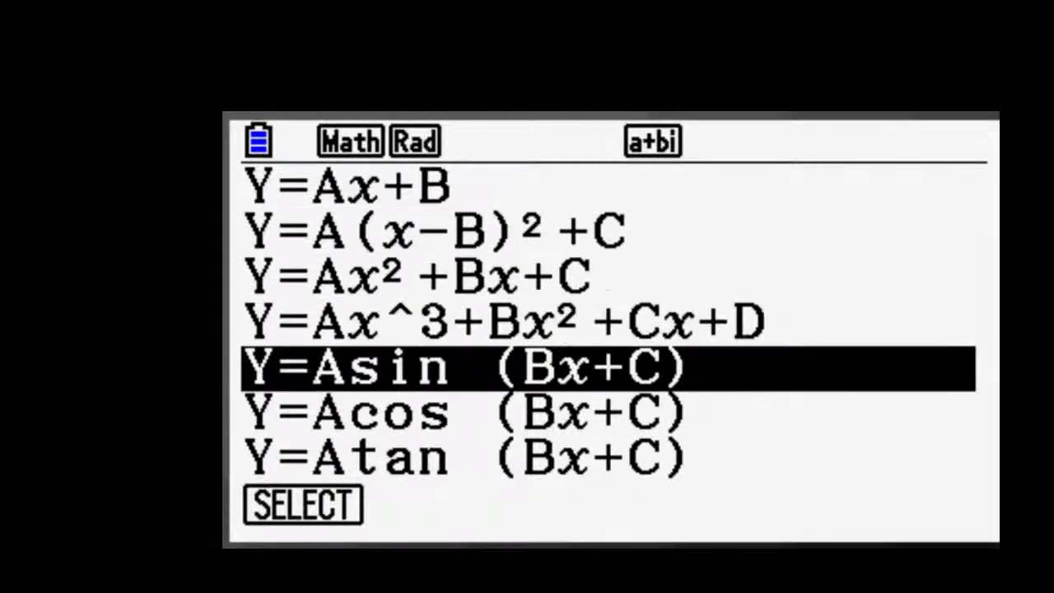
key(F1)
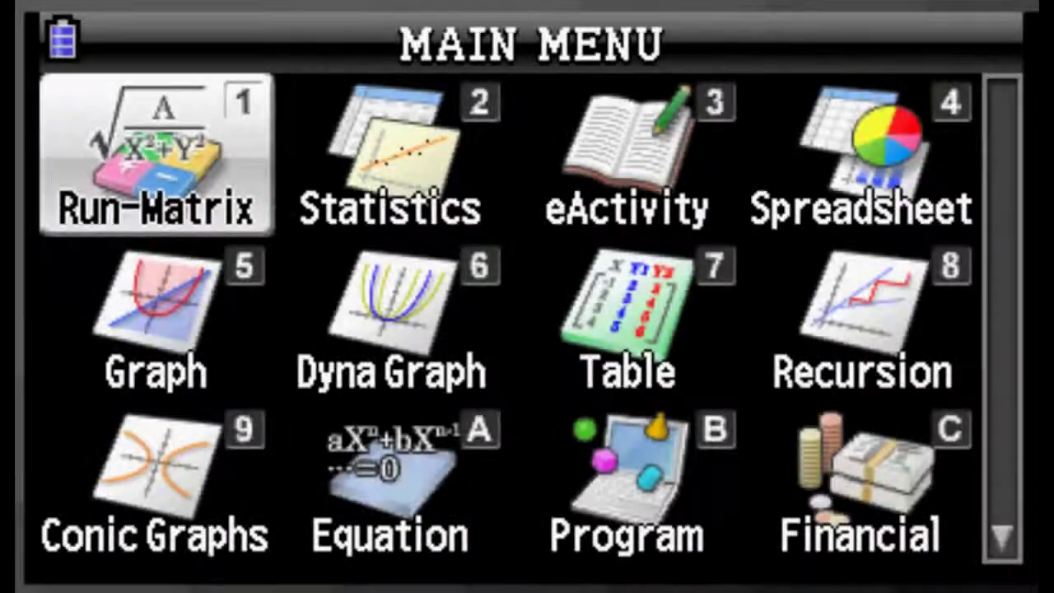
- Highlight Dyna Graph in the main menu and enter it
key(Right)
key(Down)
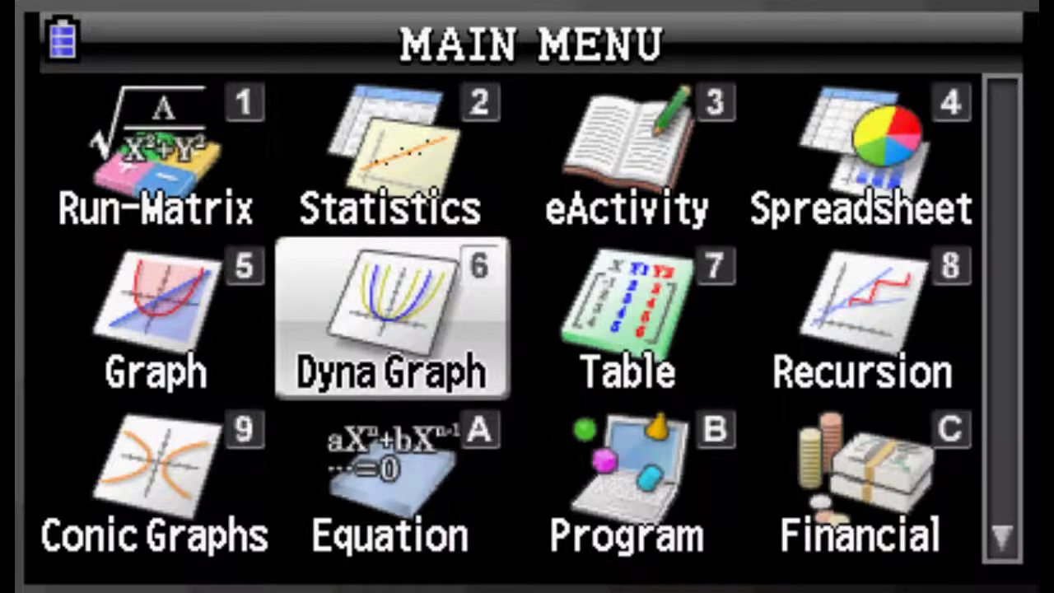
key(Return)
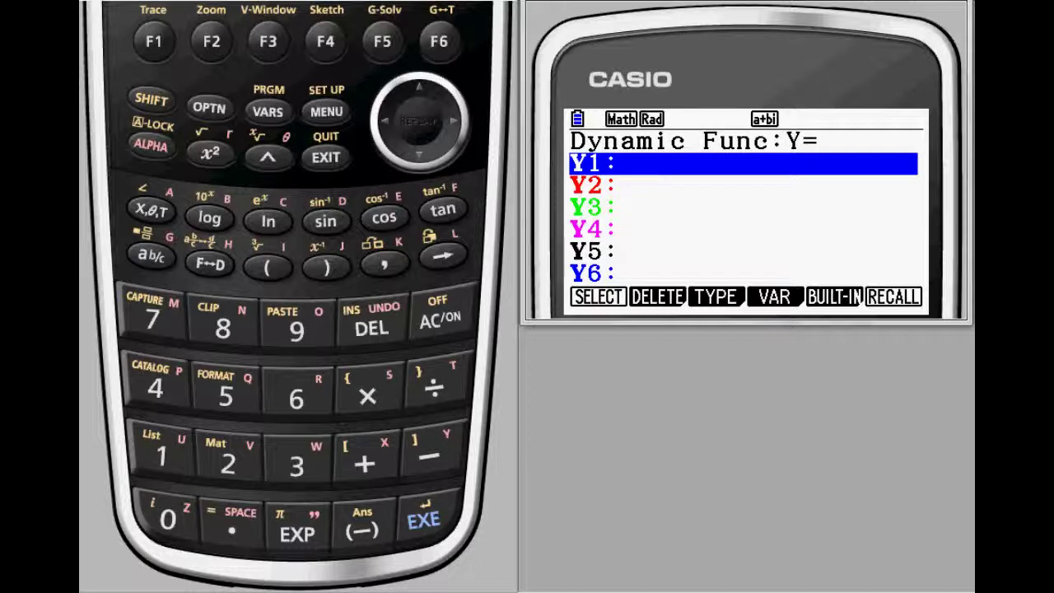
- Enter and store Y1=Ax
click(153, 148)
click(158, 212)
click(158, 212)
click(424, 517)
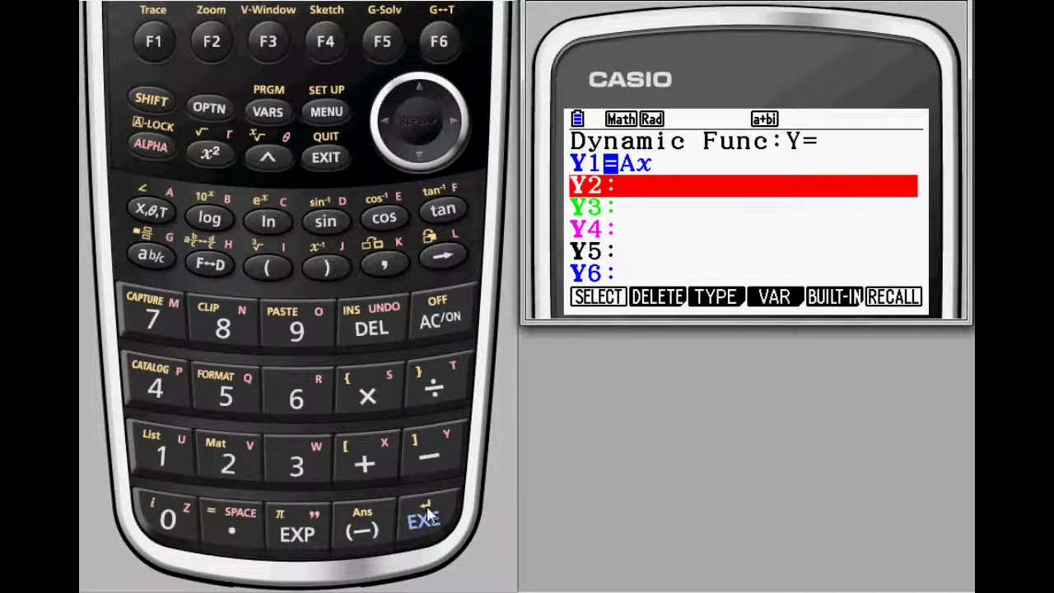
- Confirm A runs -5 to 5 in steps of 1, keep the speed, and start animating
click(424, 517)
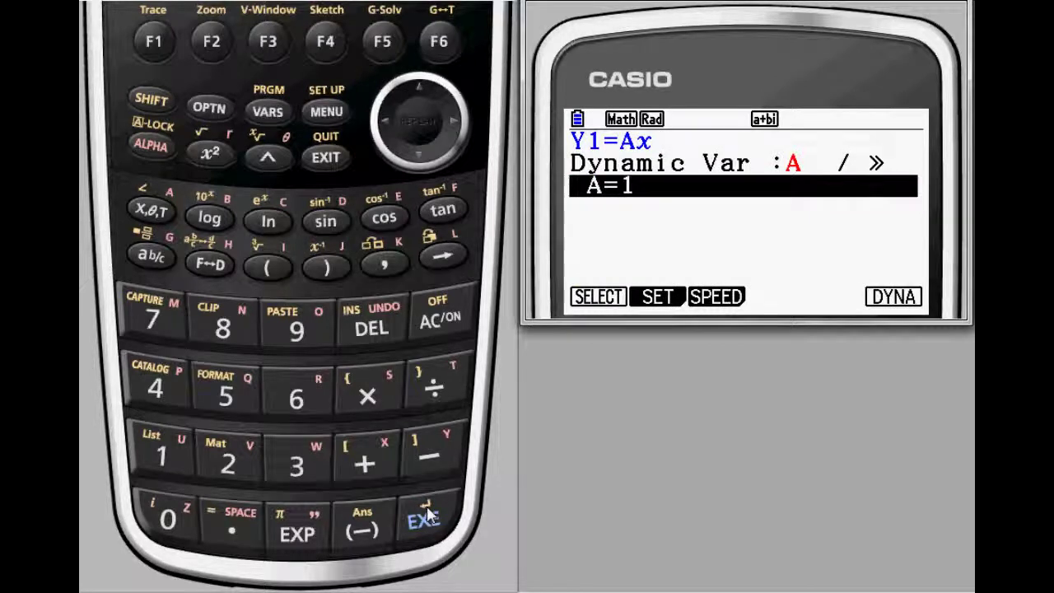
click(212, 41)
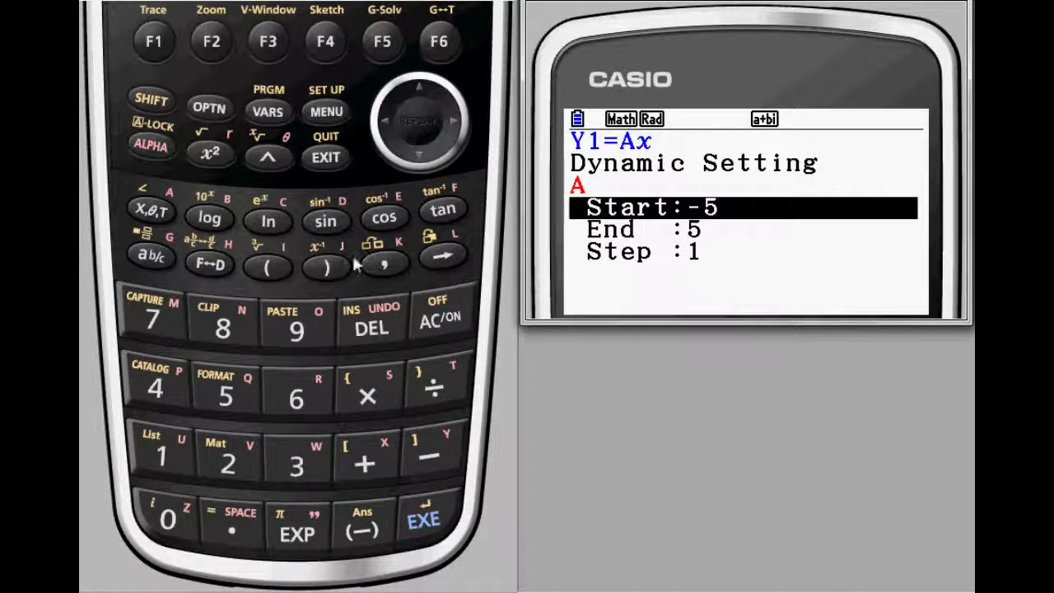
click(428, 519)
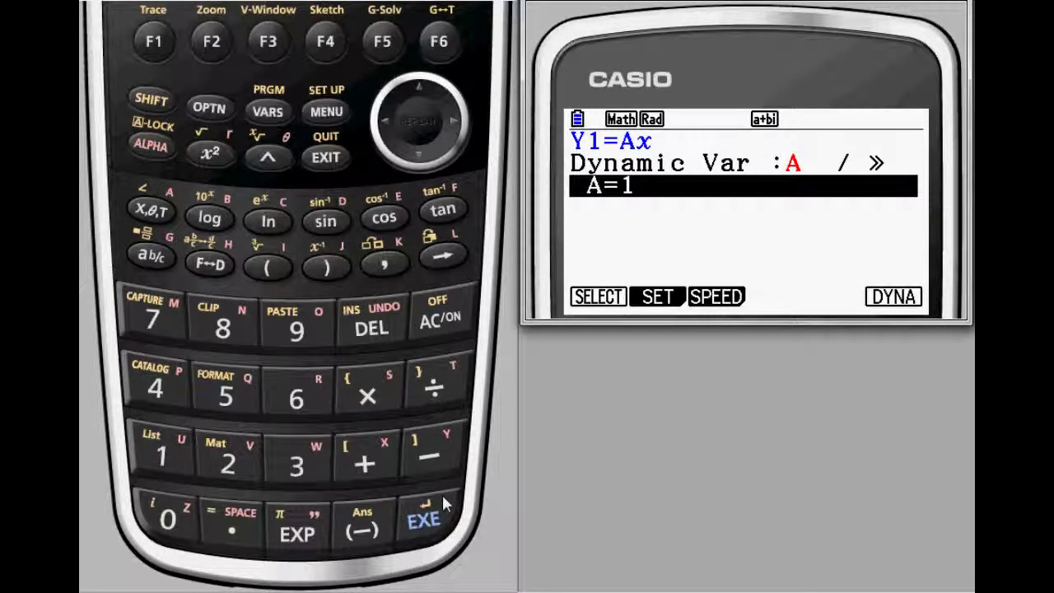
click(268, 43)
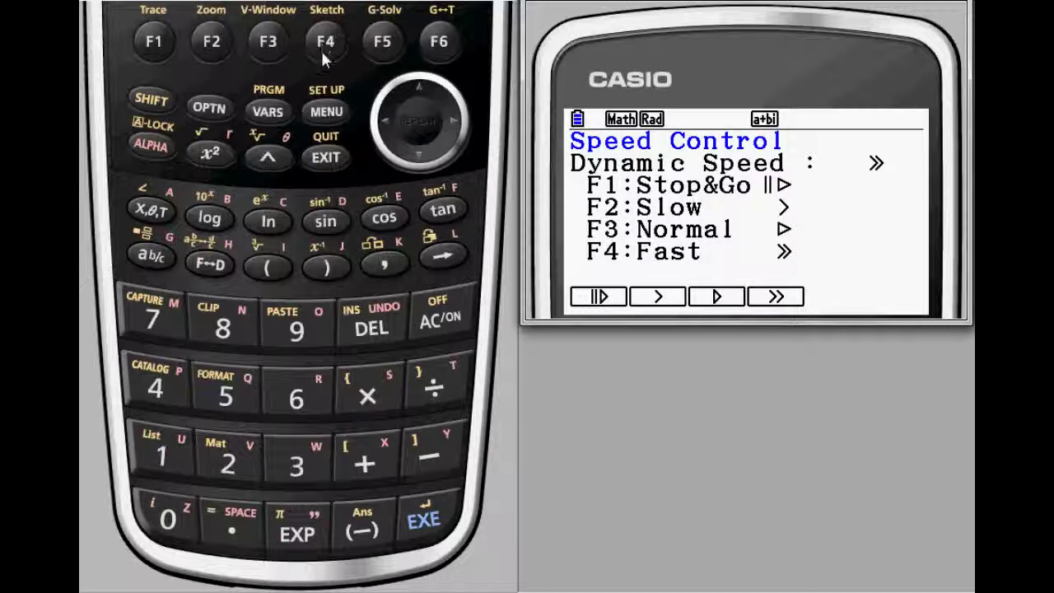
click(330, 156)
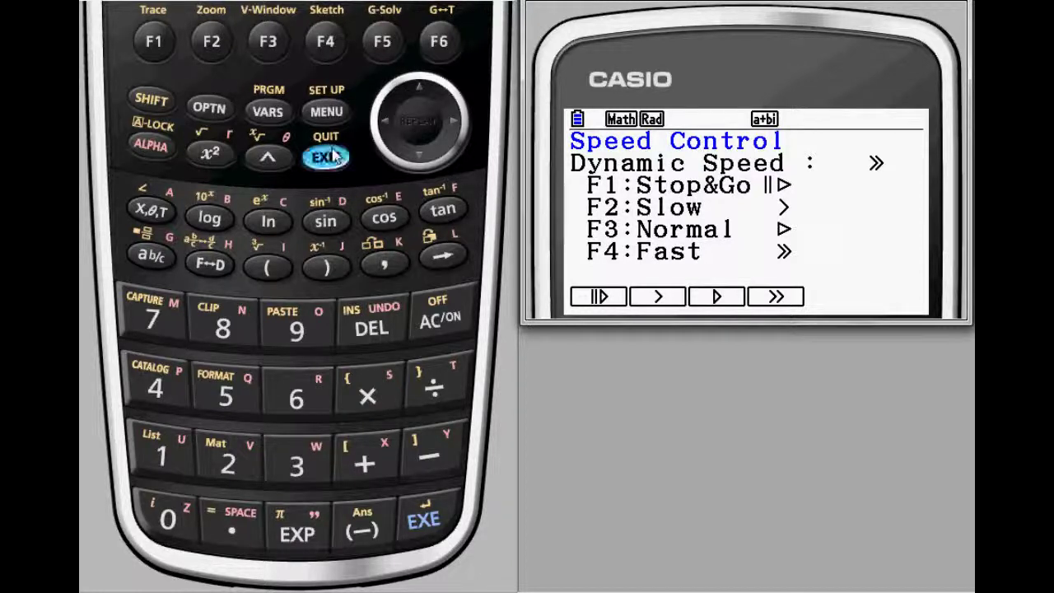
click(440, 49)
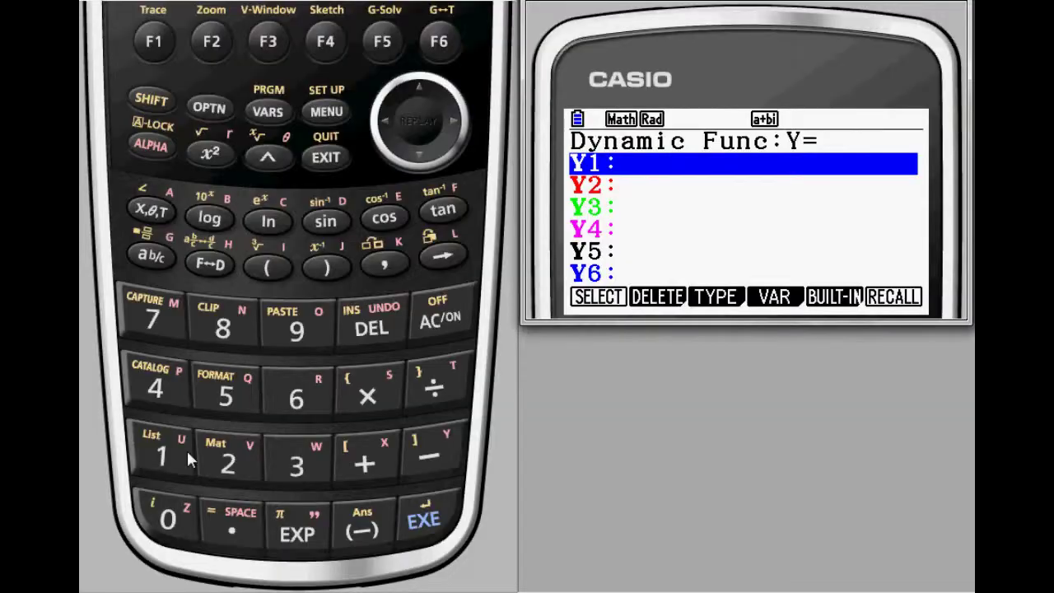
- Choose the built-in Y=Asin(Bx+C) as Y1
click(382, 41)
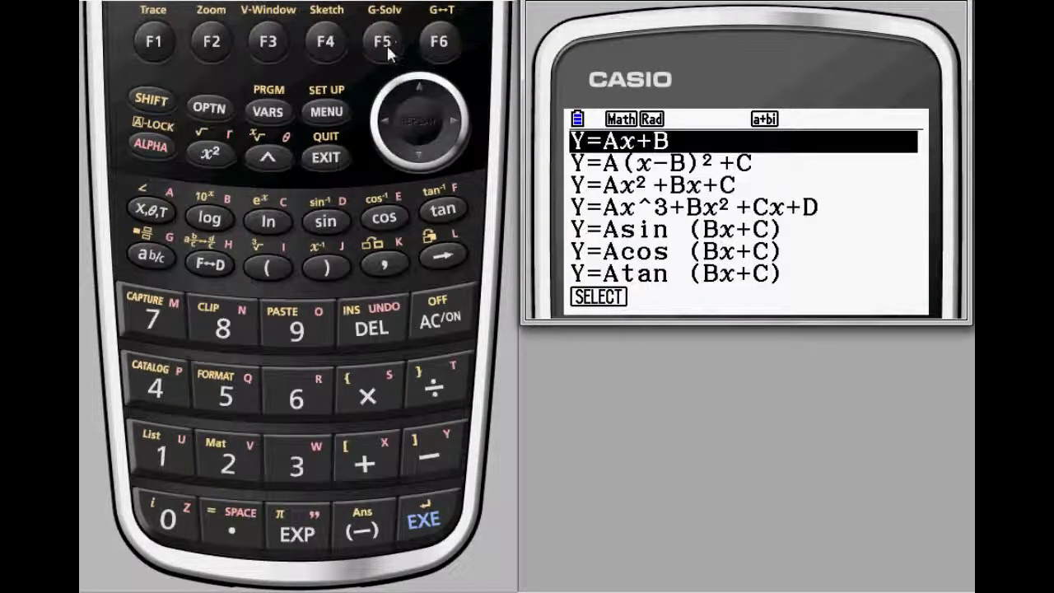
click(422, 162)
click(423, 163)
click(421, 161)
click(422, 162)
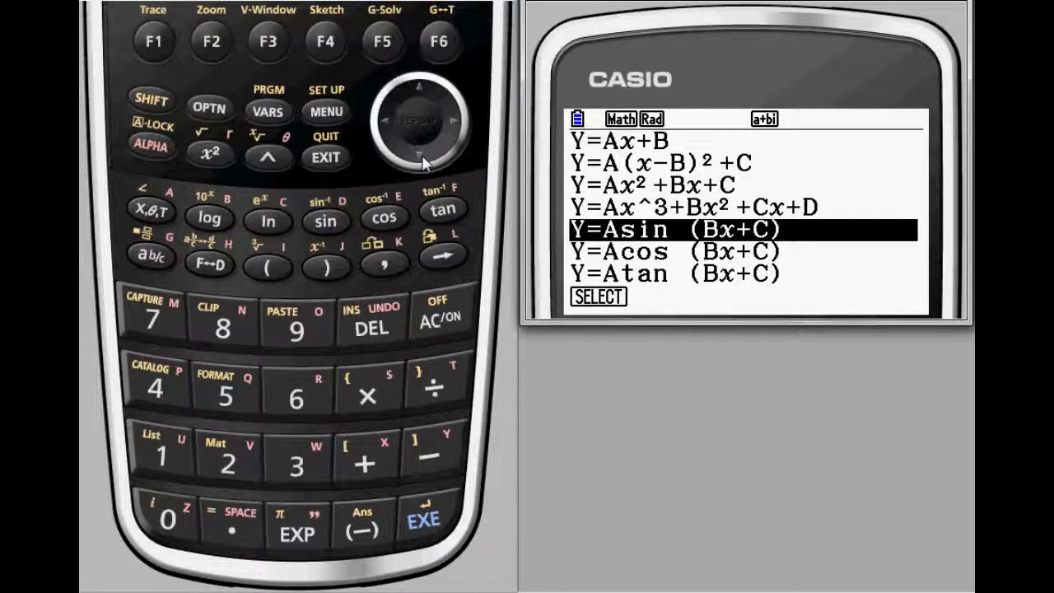
click(424, 519)
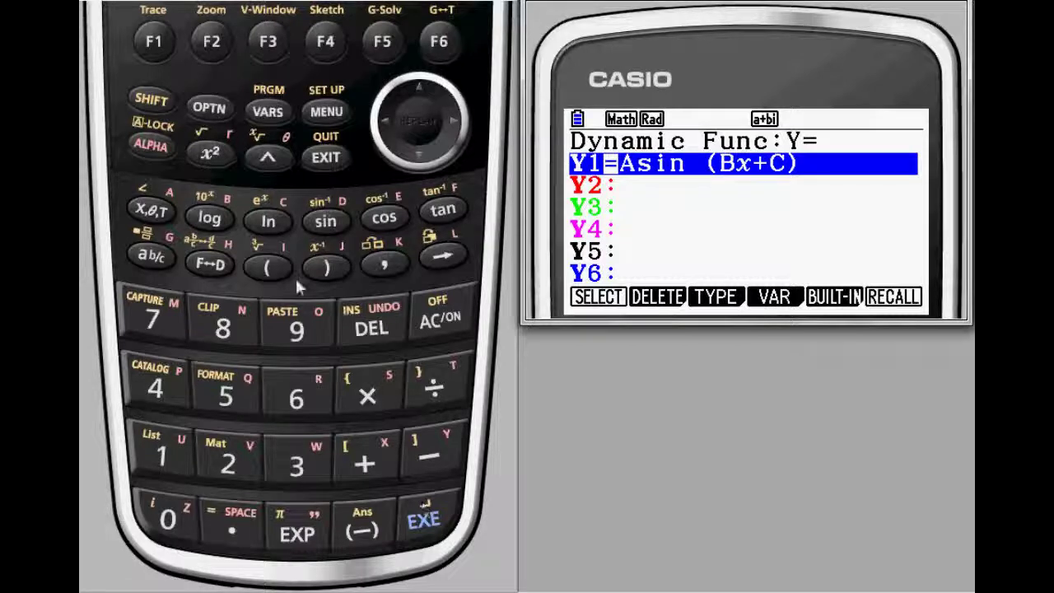
- Apply the trigonometric View Window (x ±9.42, y -1.6 to 1.6) and return to the variables
click(153, 100)
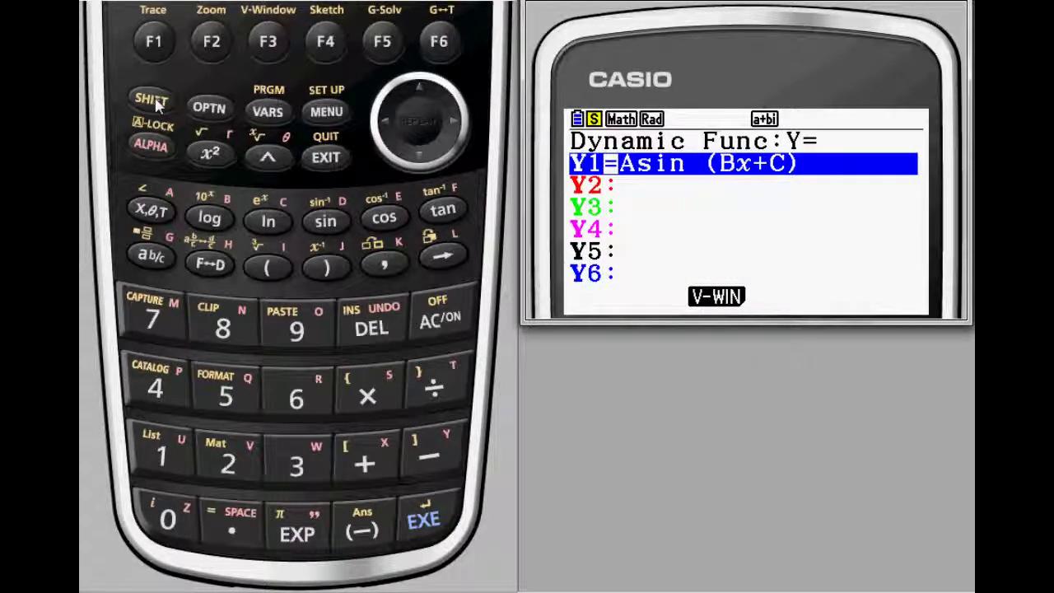
click(269, 41)
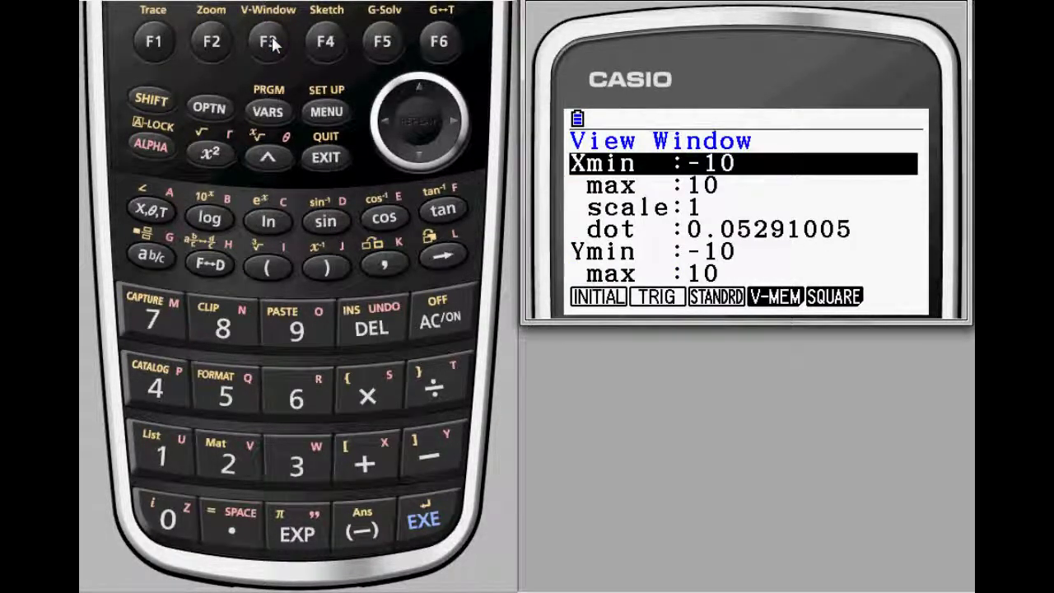
click(213, 43)
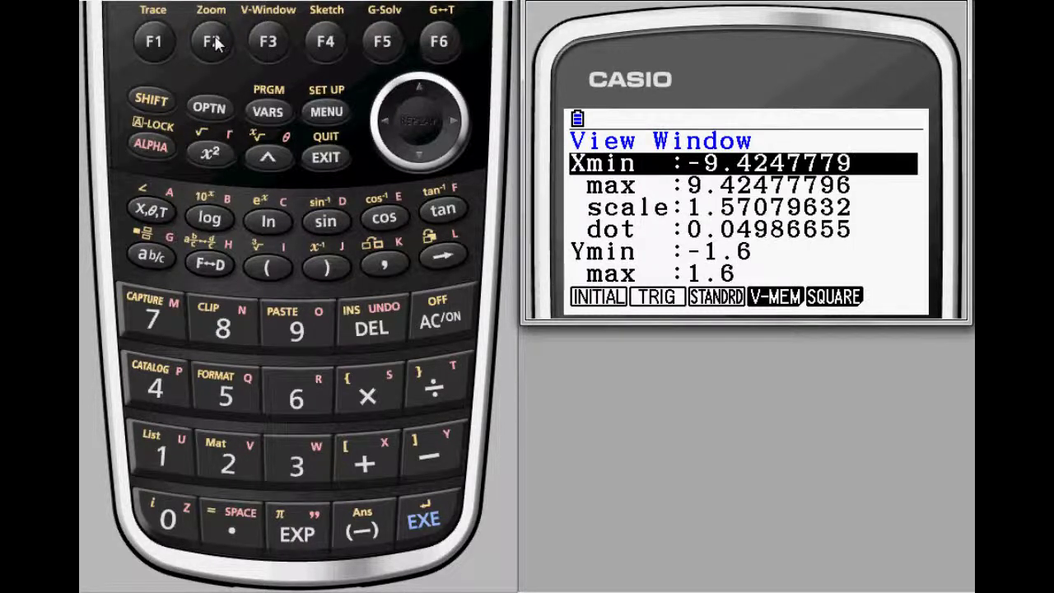
click(324, 158)
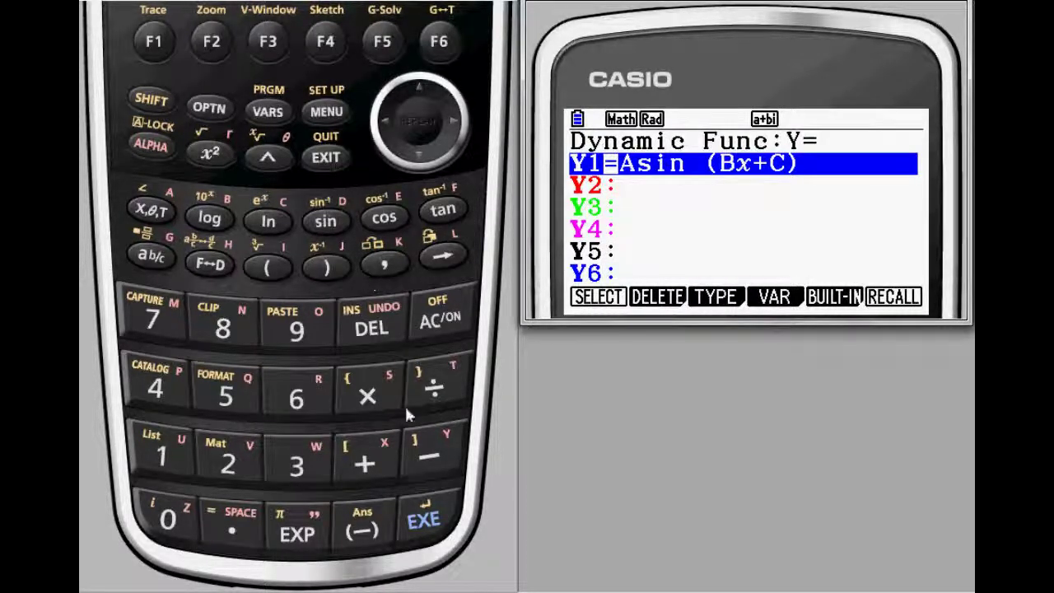
click(425, 518)
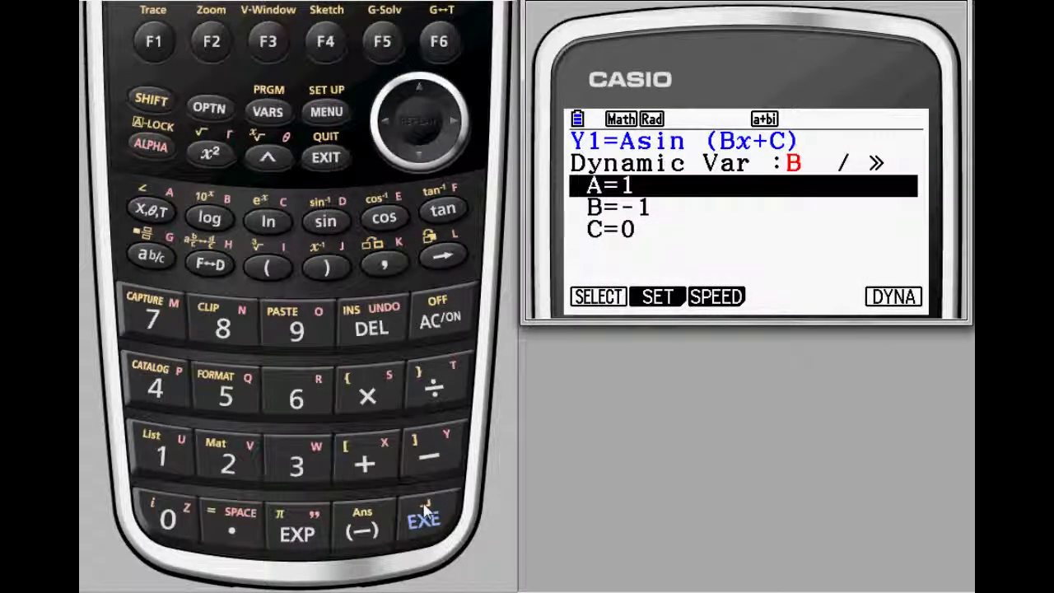
- Make B the varying value, set the speed to Stop&Go, and animate Y1=Asin(Bx+C)
click(417, 163)
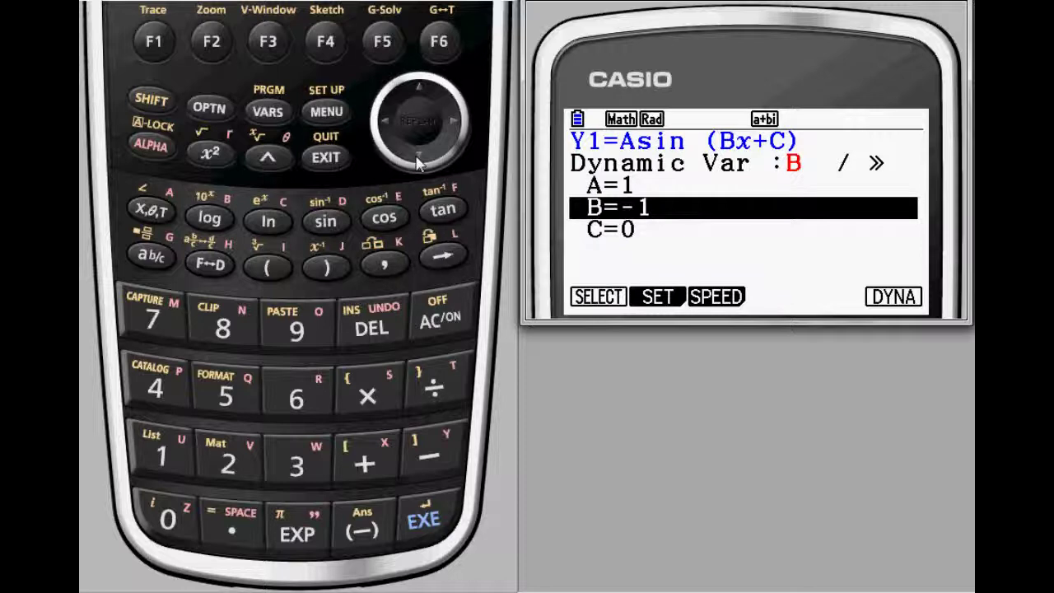
click(417, 164)
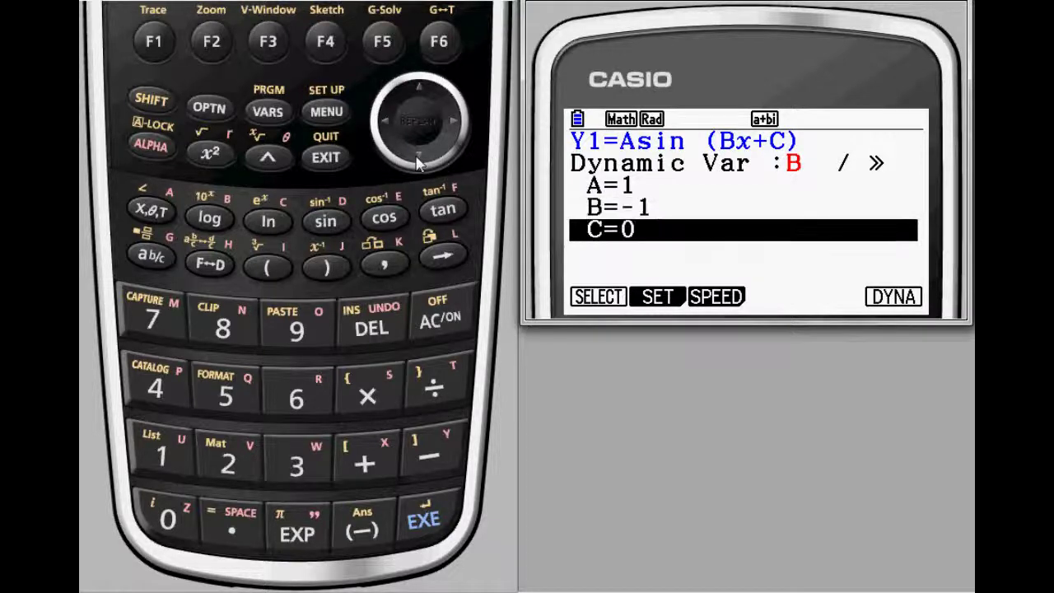
click(427, 86)
click(268, 43)
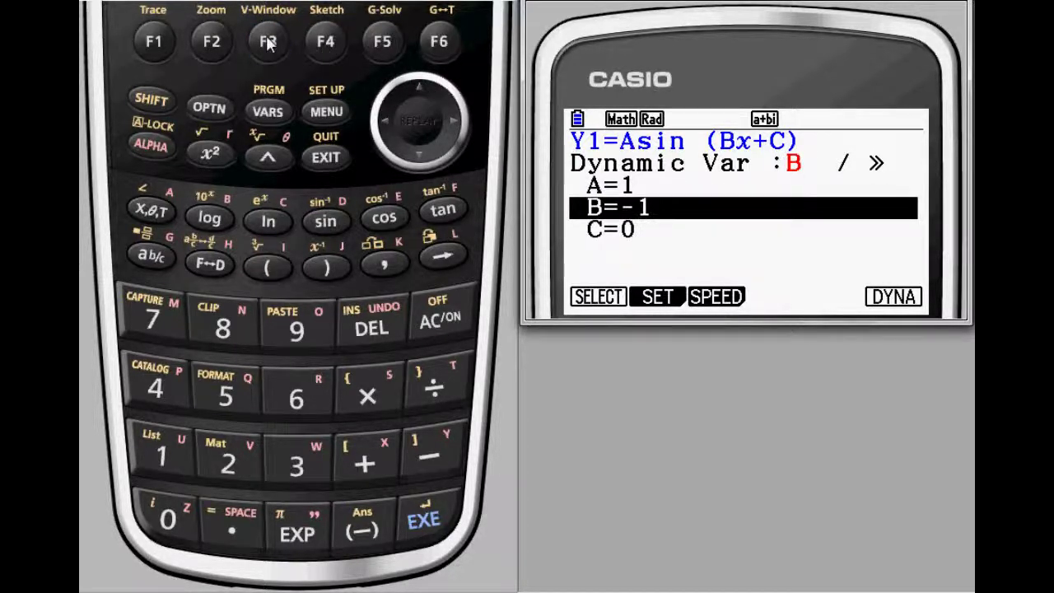
click(157, 43)
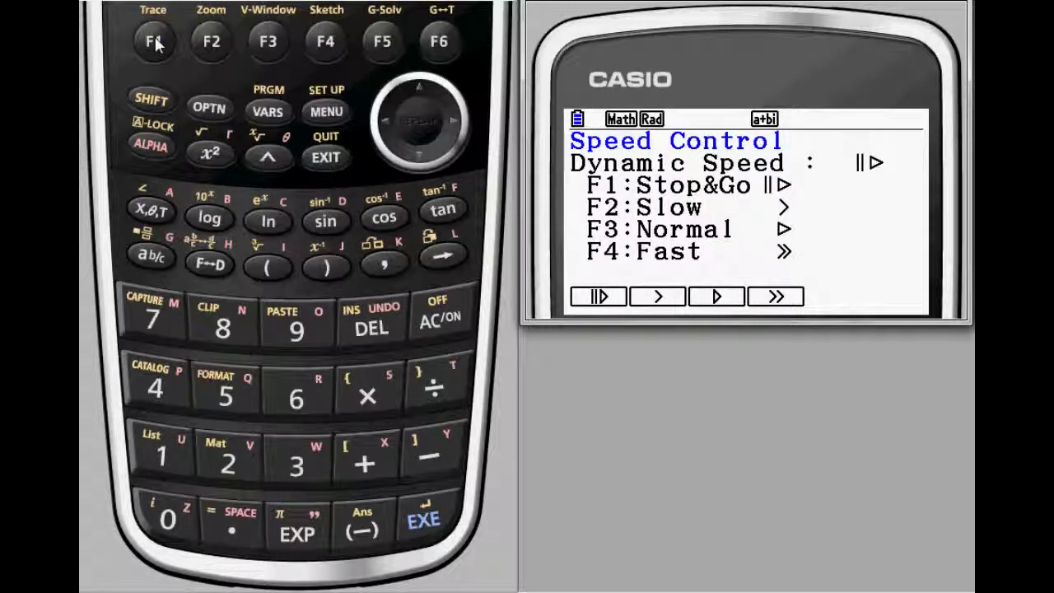
click(425, 520)
click(441, 47)
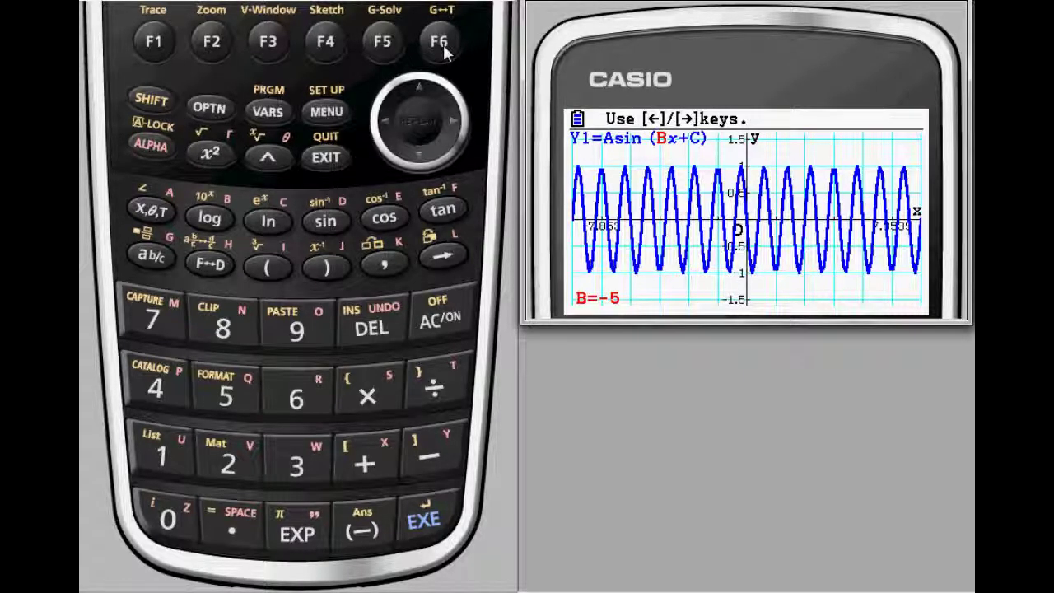
- Step B up from -5 to 5
click(458, 122)
click(458, 122)
click(458, 122)
click(458, 122)
click(458, 122)
click(458, 121)
click(458, 122)
click(458, 122)
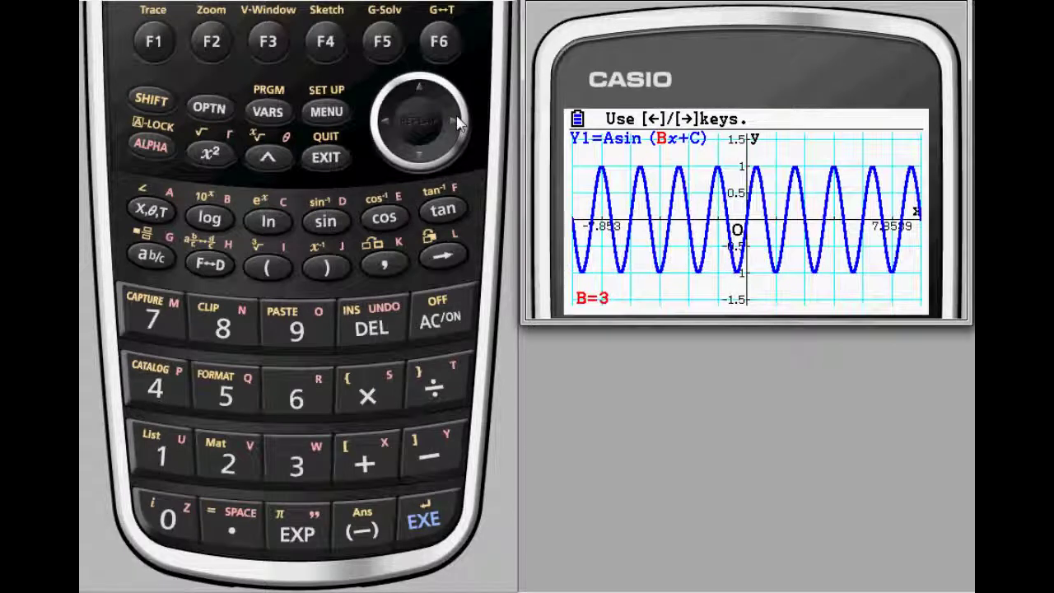
click(458, 121)
click(458, 122)
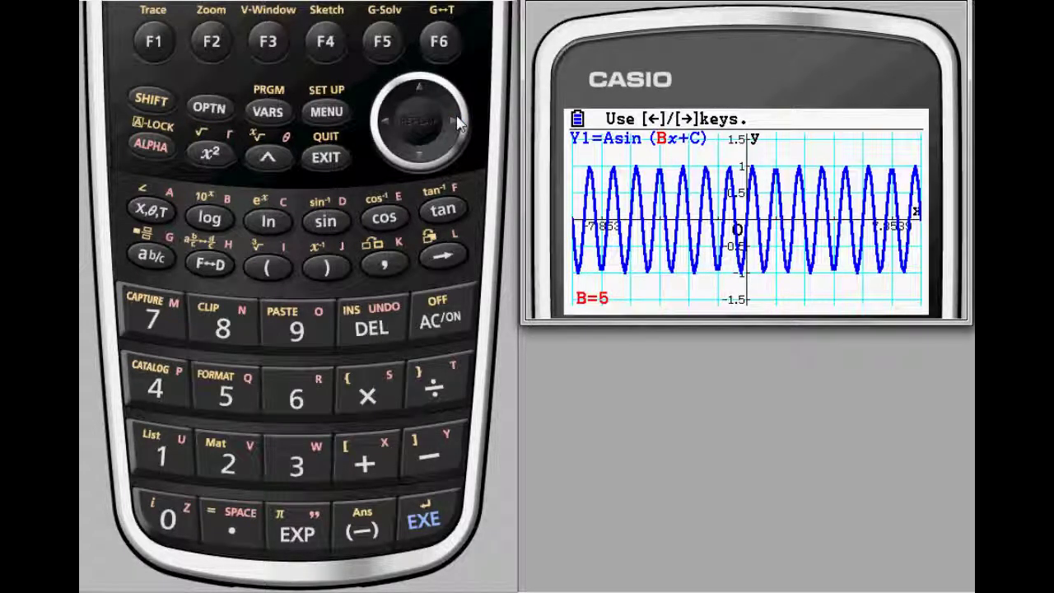
- Step B back down to -4, then exit and begin a new Y1 with A
click(387, 121)
click(388, 121)
click(388, 121)
click(387, 121)
click(387, 122)
click(388, 122)
click(388, 122)
click(388, 122)
click(388, 122)
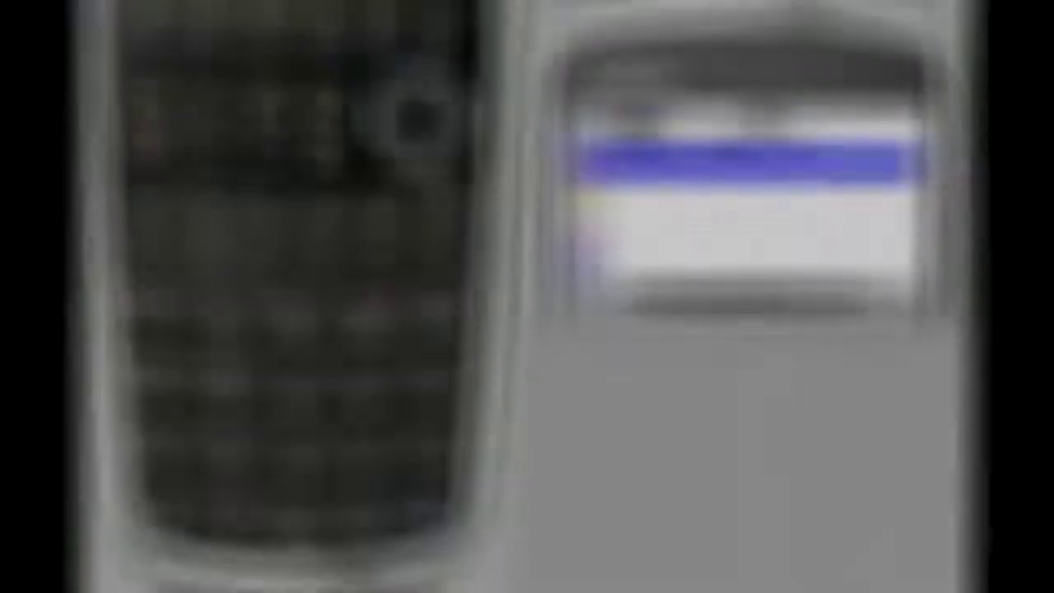
click(151, 145)
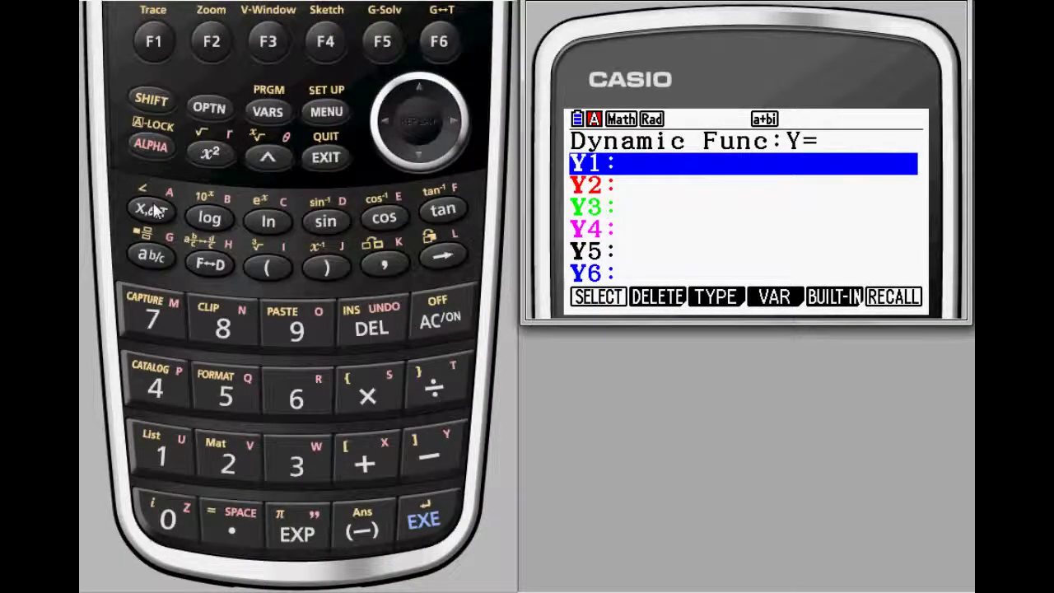
click(153, 211)
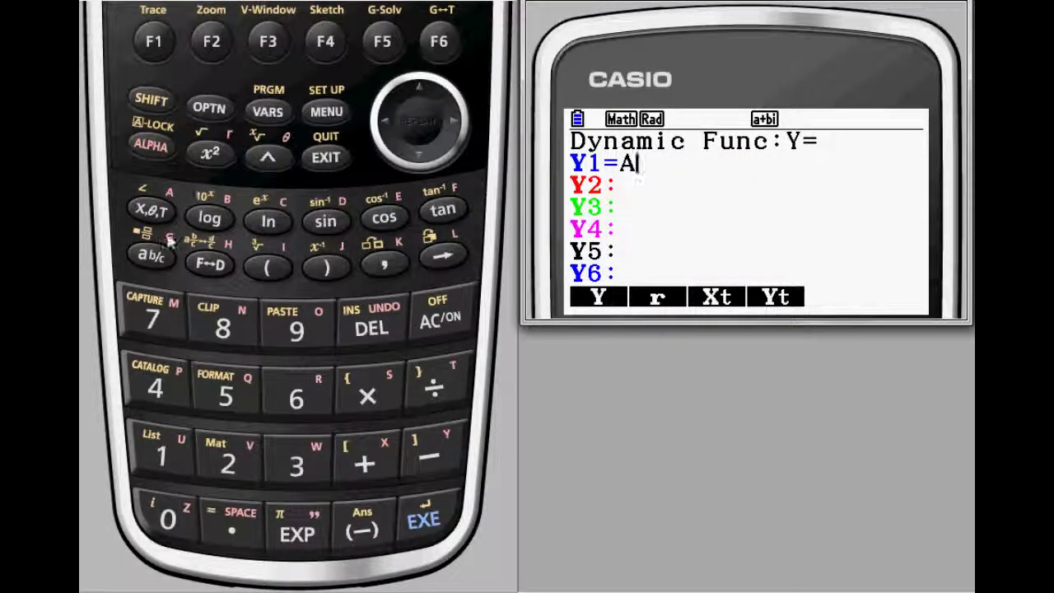
- Finish Y1=Ax and enter Y2=Ax²
click(152, 211)
click(424, 520)
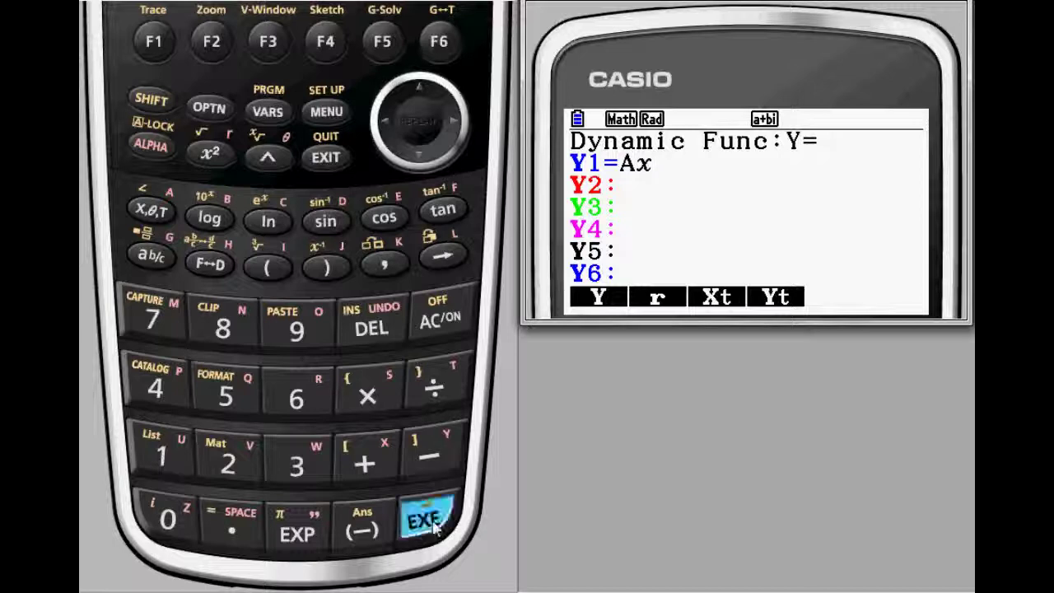
click(152, 155)
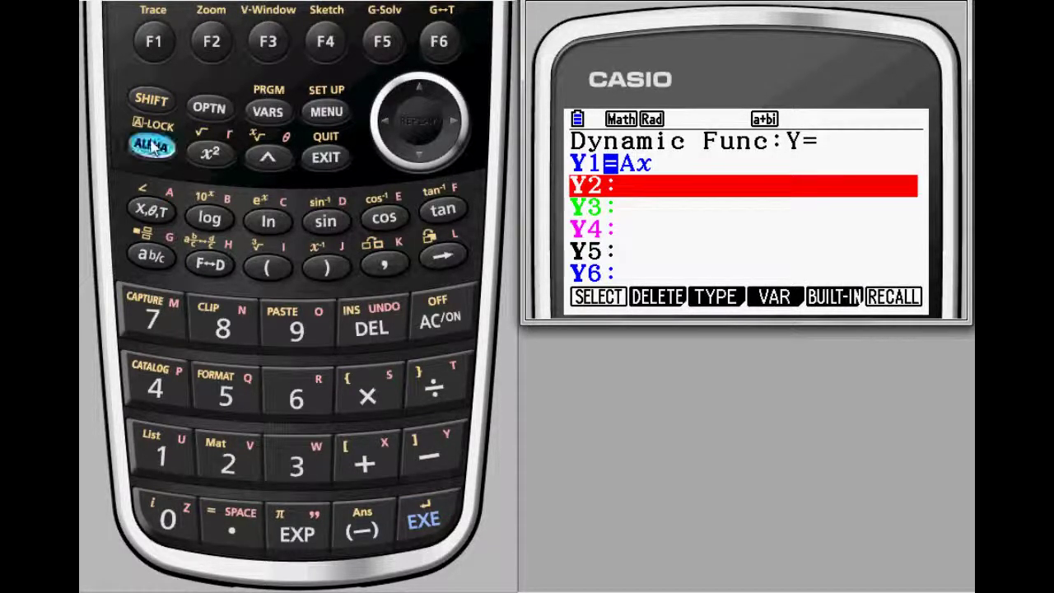
click(156, 216)
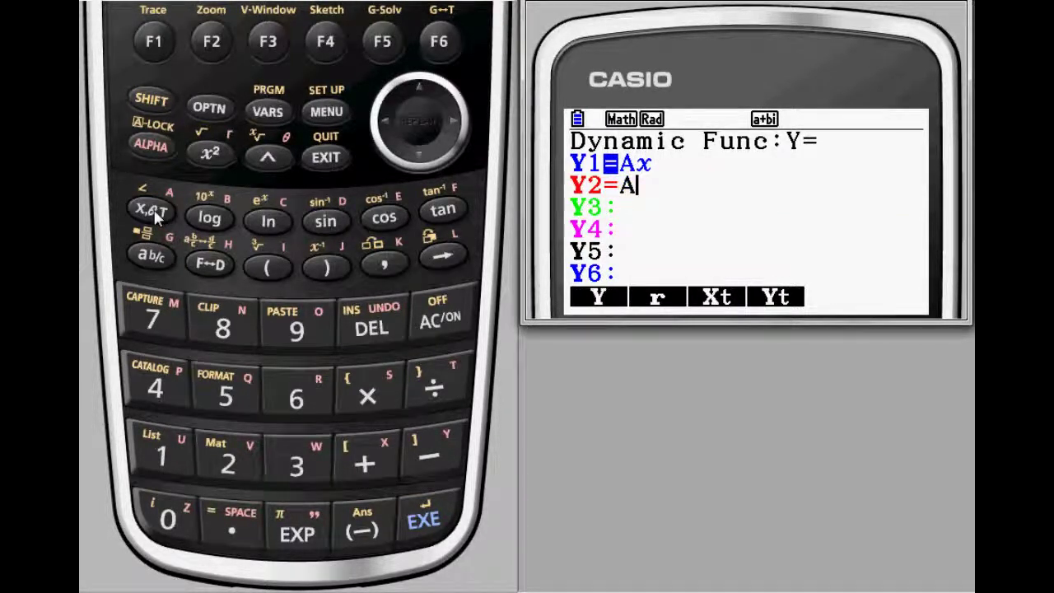
click(156, 216)
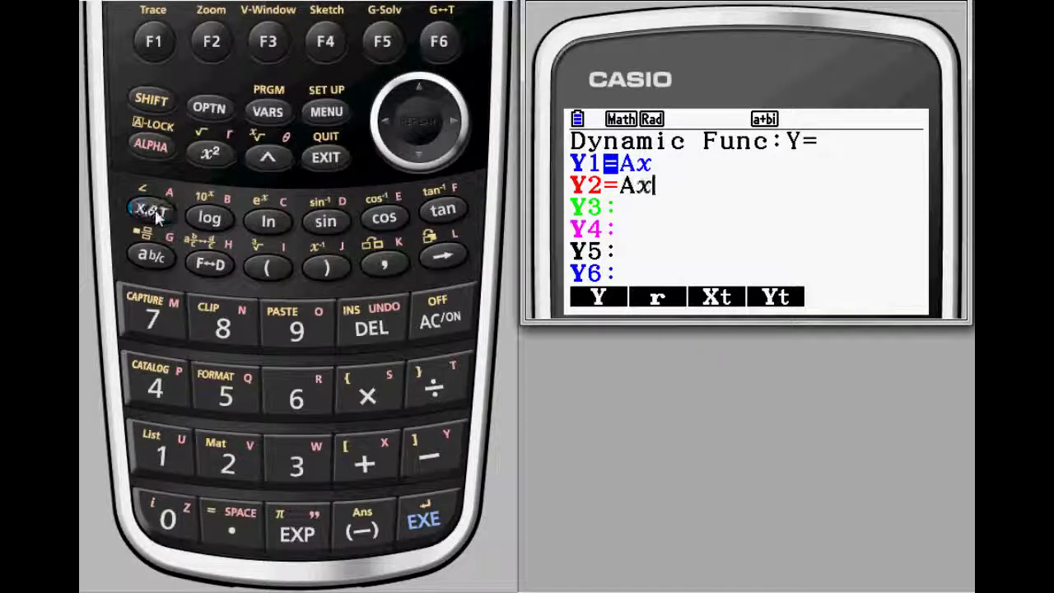
click(212, 155)
click(423, 519)
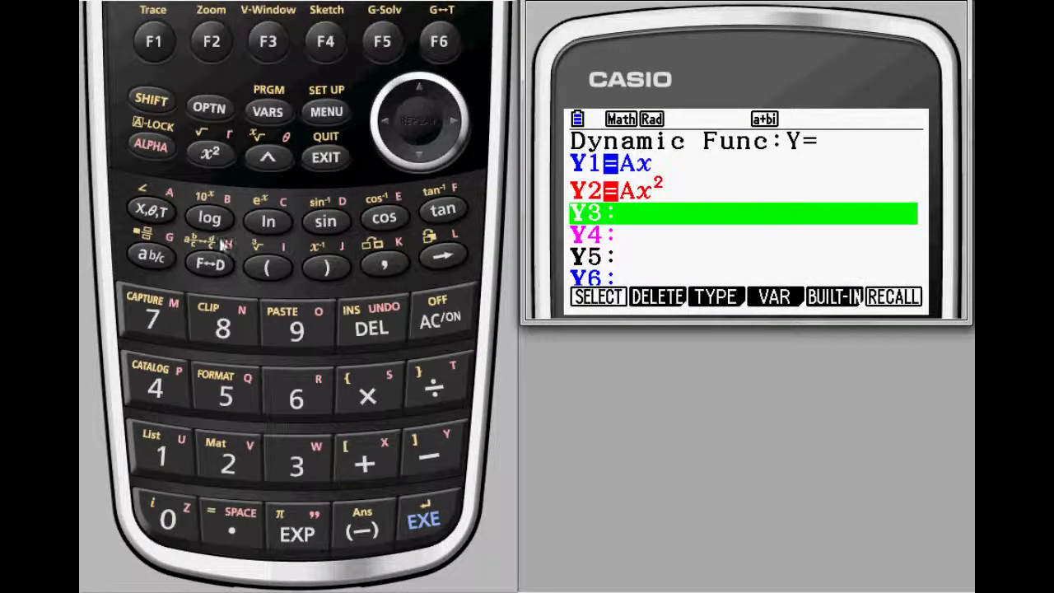
- Enter Y3=Ax³ and bring up the Dynamic Var screen for A
click(152, 147)
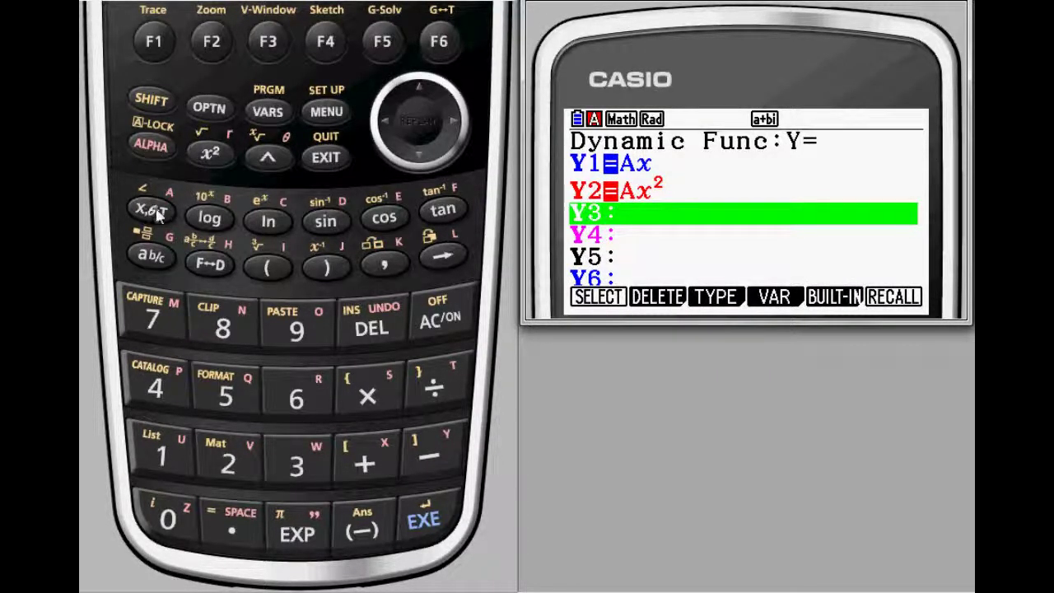
click(156, 210)
click(155, 210)
click(267, 156)
click(296, 464)
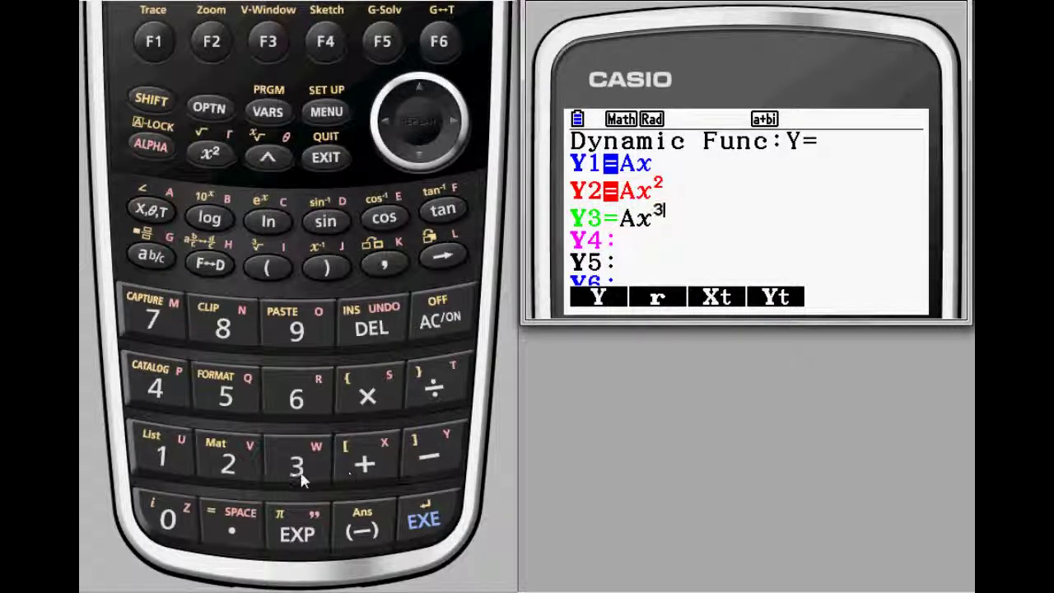
click(422, 516)
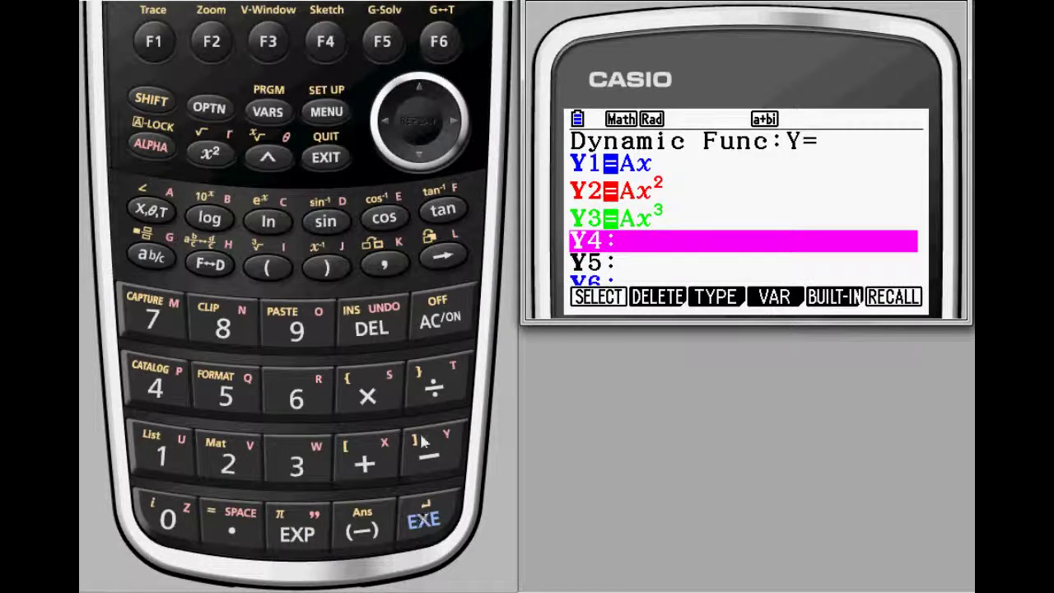
click(424, 519)
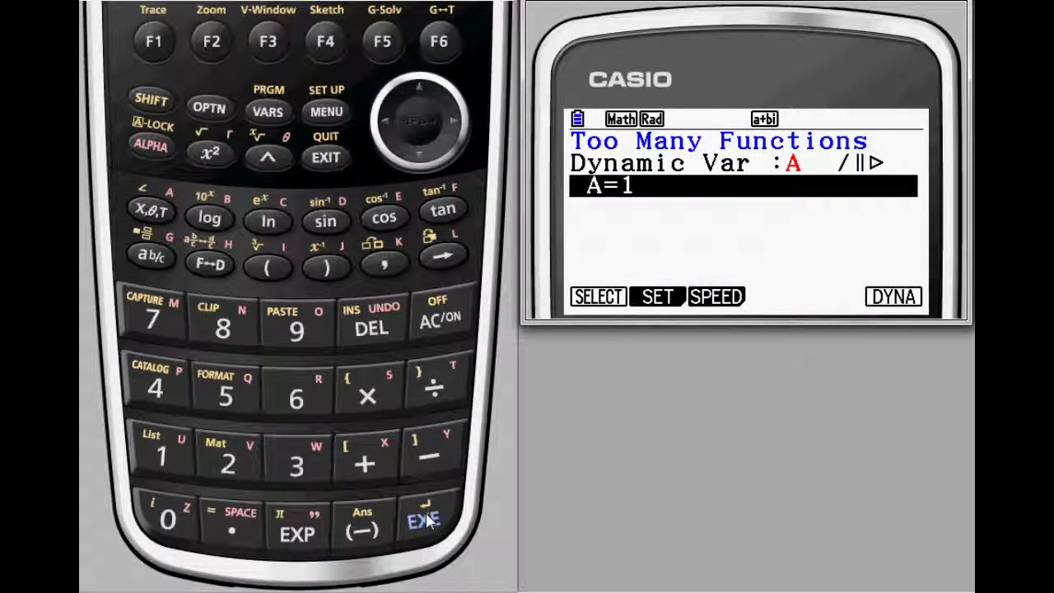
- Start the DYNA animation of the Ax, Ax² and Ax³ curves
click(441, 46)
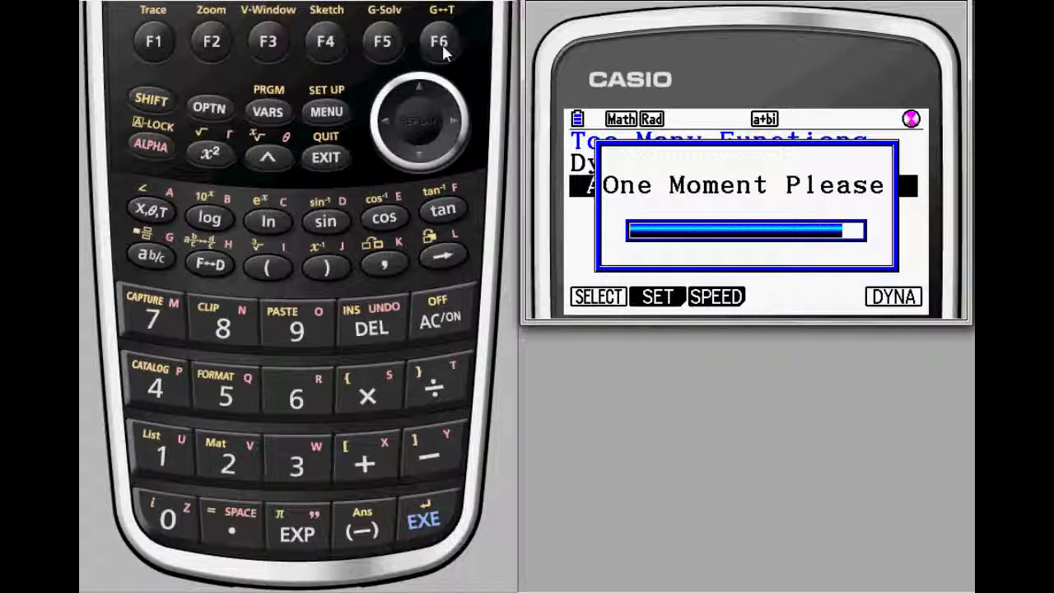
- Step A up from -5 to its maximum of 5
click(453, 121)
click(453, 121)
click(453, 121)
click(453, 121)
click(453, 121)
click(453, 122)
click(454, 122)
click(454, 121)
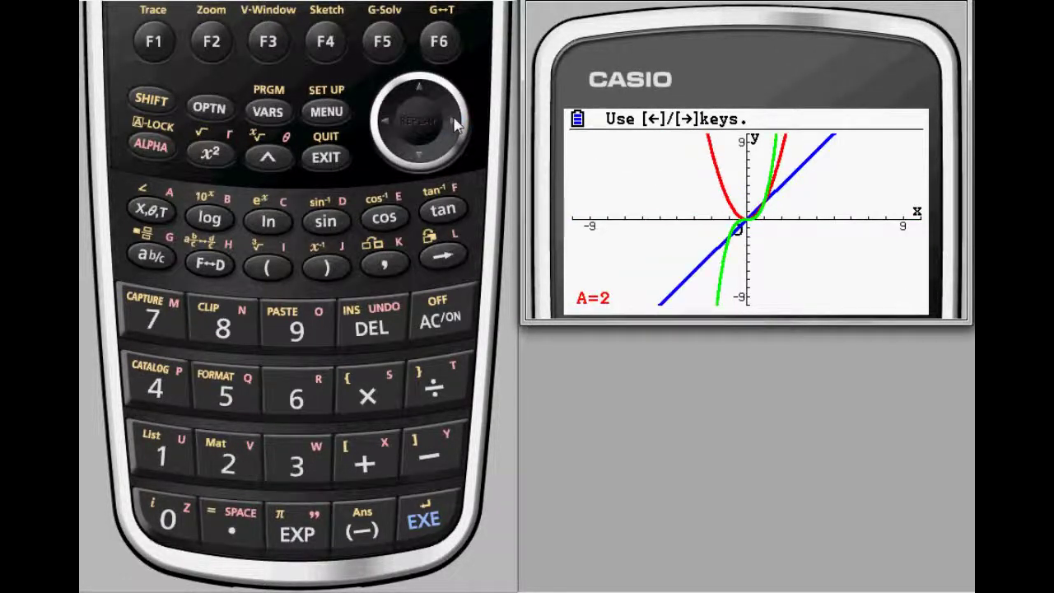
click(454, 122)
click(454, 122)
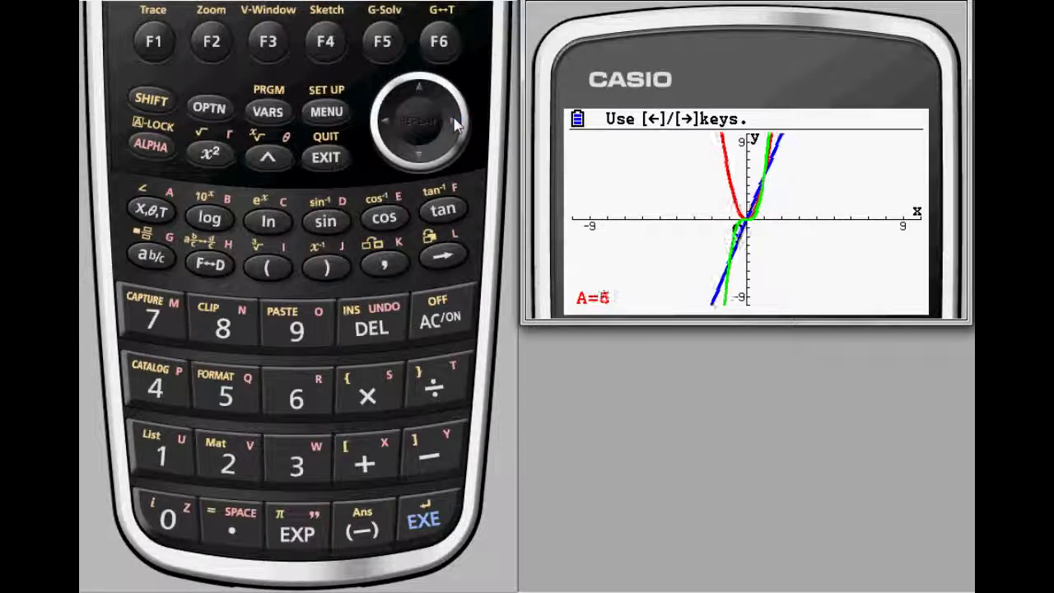
- Step A back down from 5 to -4
click(386, 124)
click(386, 123)
click(386, 123)
click(386, 124)
click(386, 123)
click(386, 123)
click(387, 124)
click(386, 123)
click(387, 124)
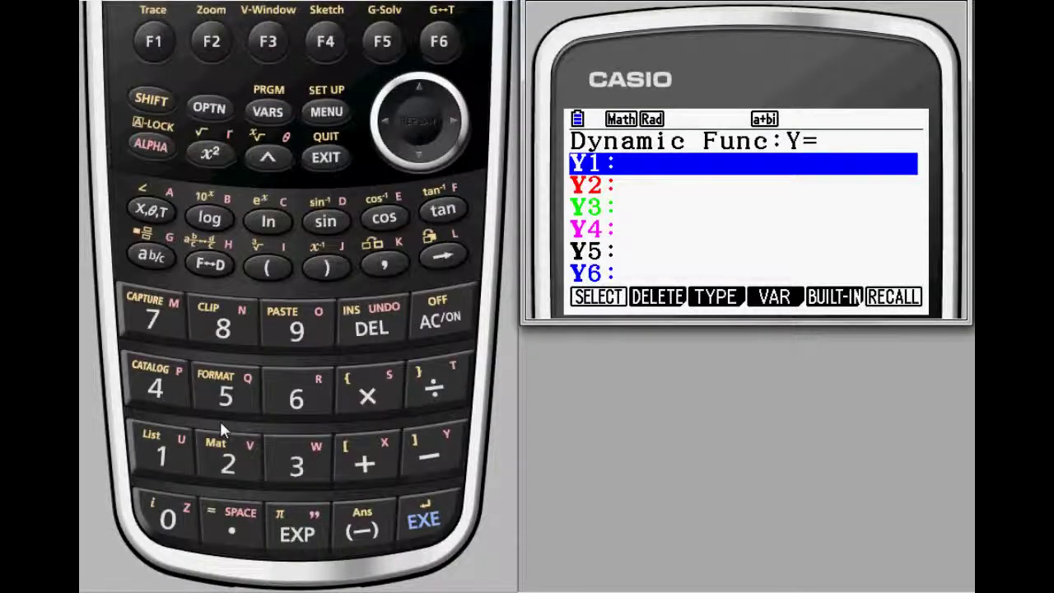
- Switch to polar r= type, store r1=Acos 2θ, and show its Dynamic Var screen
click(266, 45)
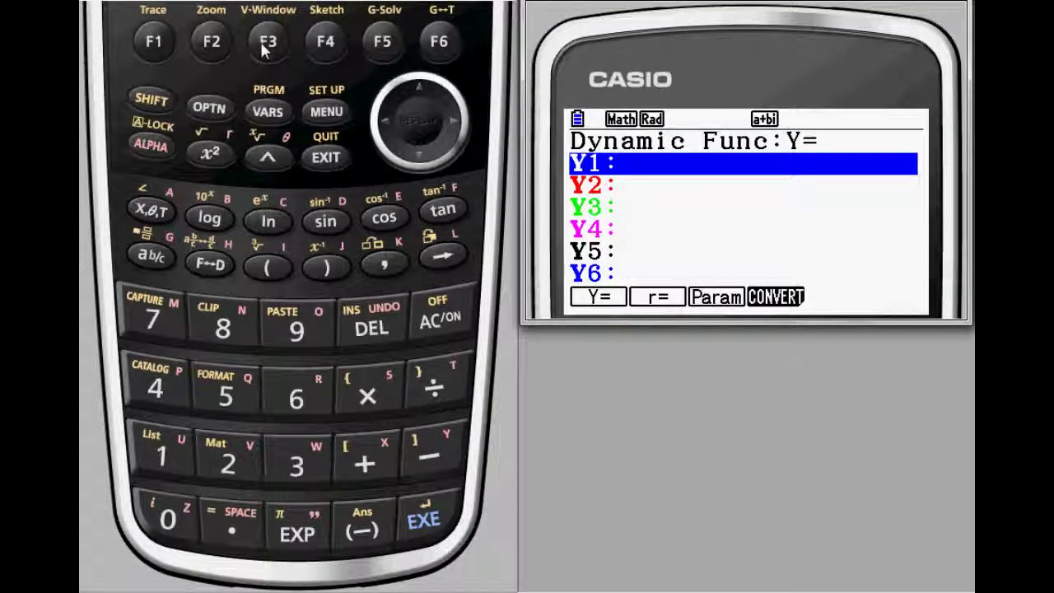
click(210, 49)
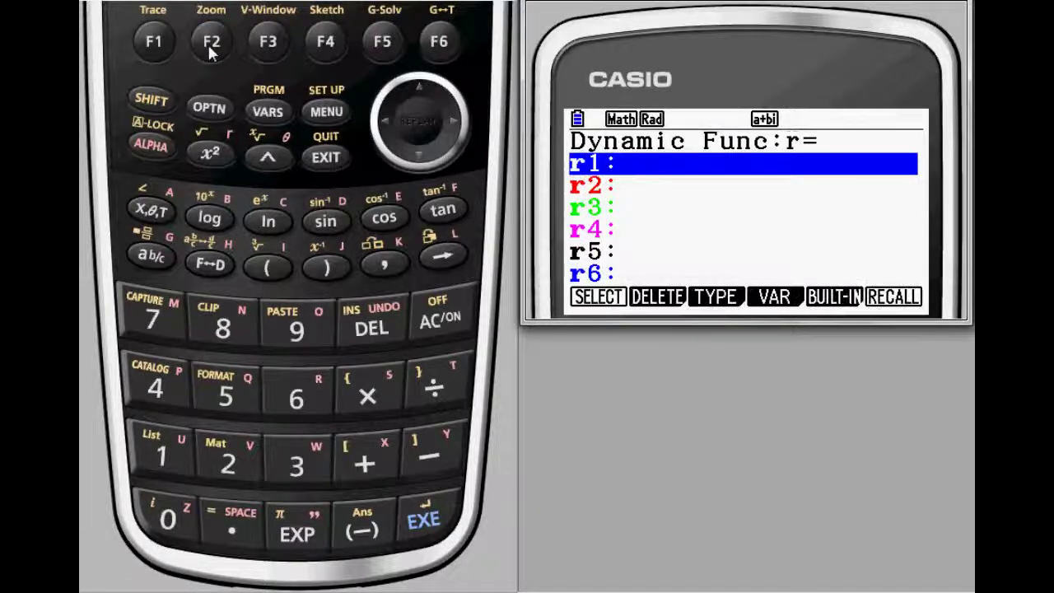
click(151, 146)
click(152, 212)
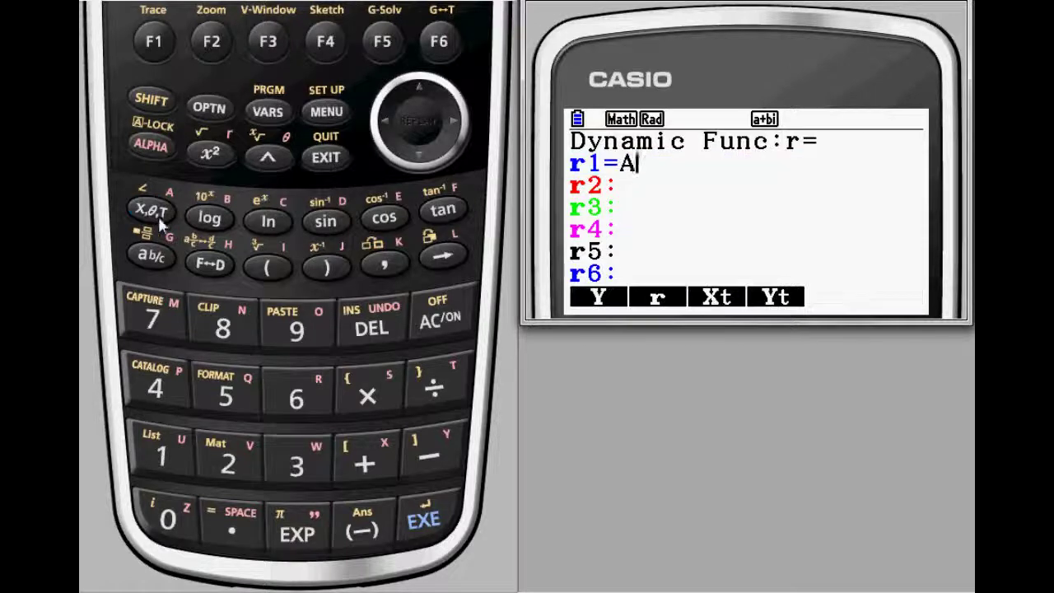
click(383, 218)
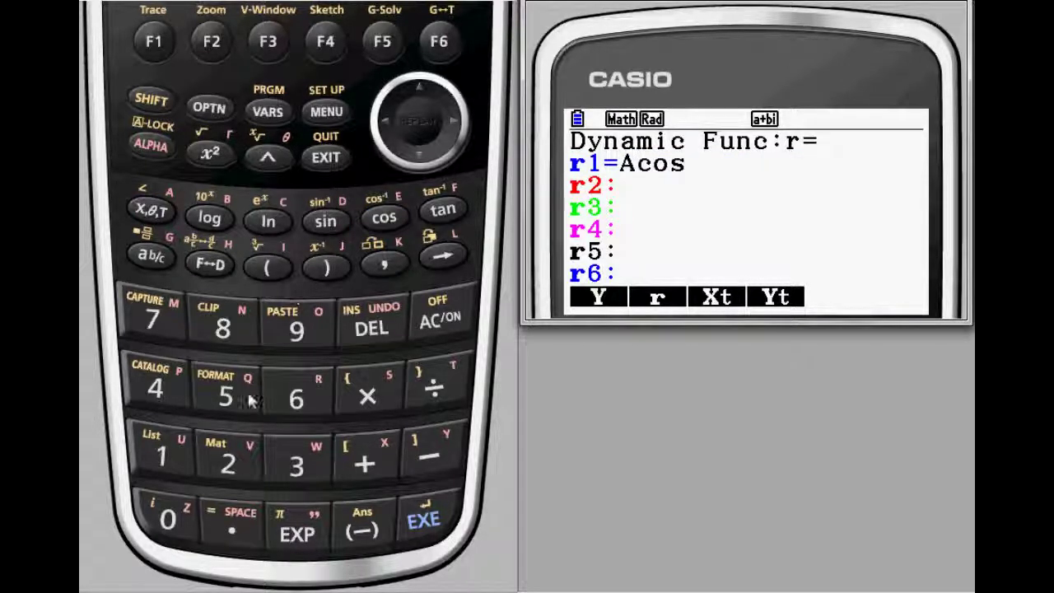
click(233, 463)
click(153, 213)
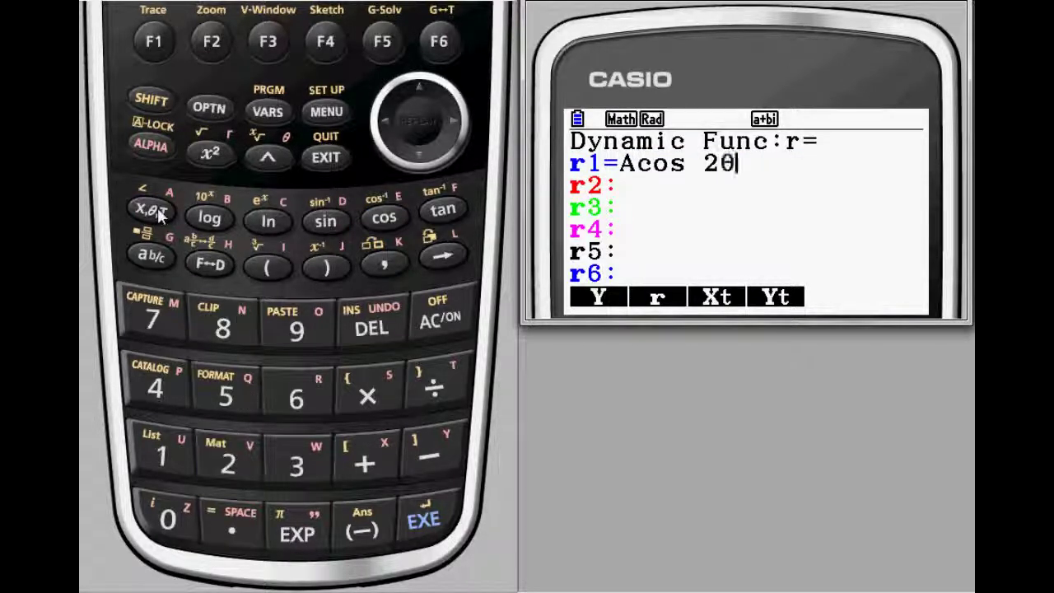
click(438, 524)
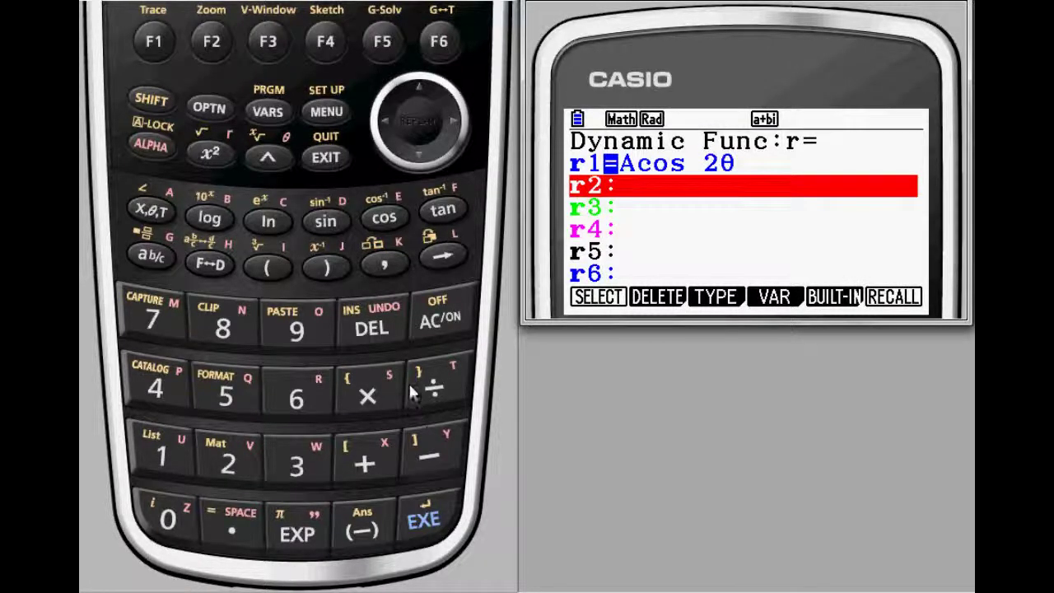
click(421, 518)
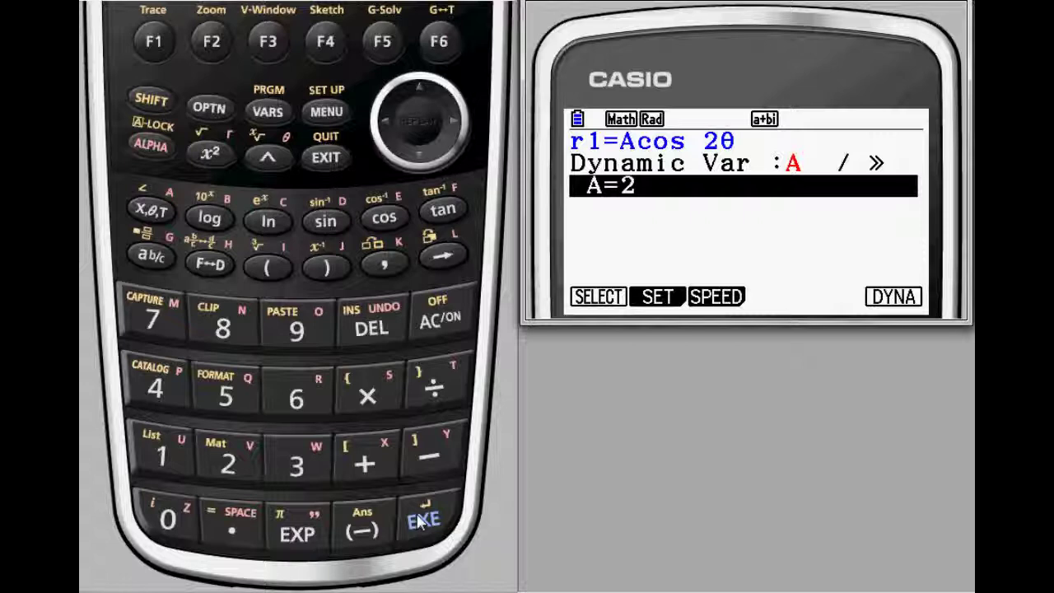
- Animate the polar rose r1=Acos 2θ as A steps through its range
click(422, 521)
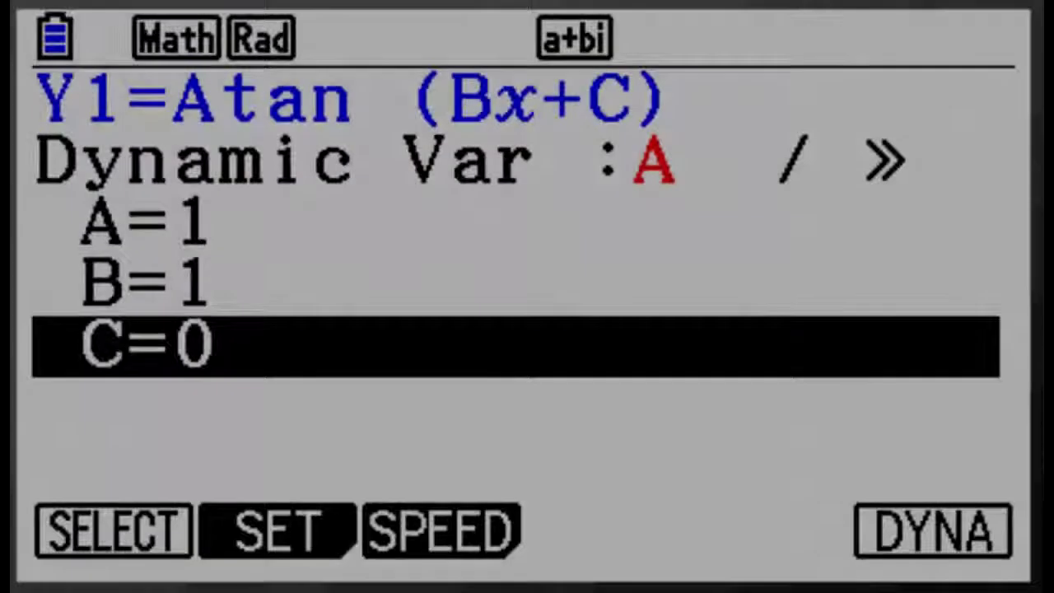
- Make C the dynamic variable with Start 0 and End 2π
key(F1)
key(F2)
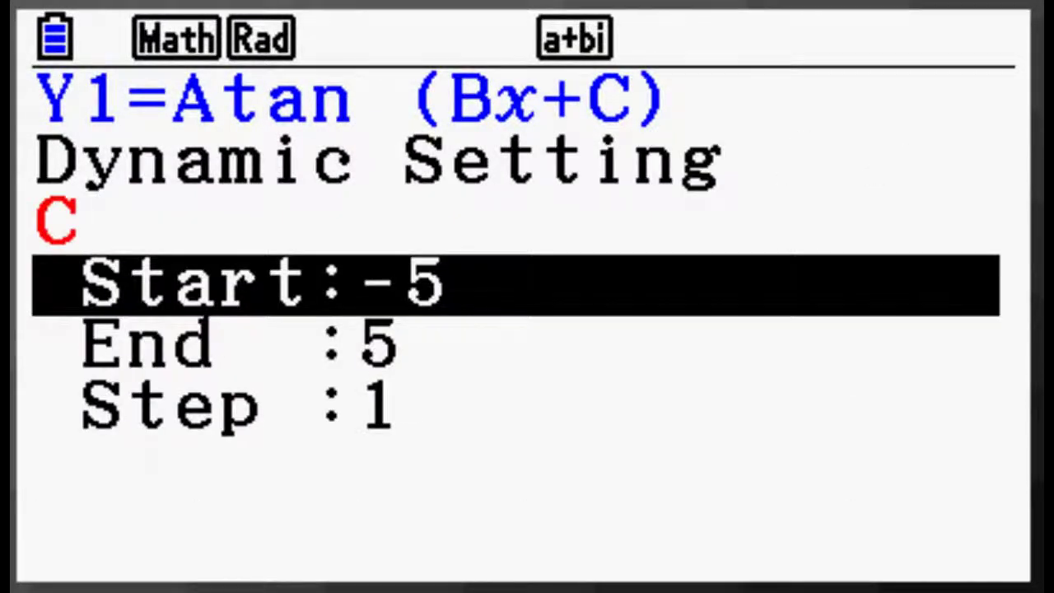
text(0)
key(Return)
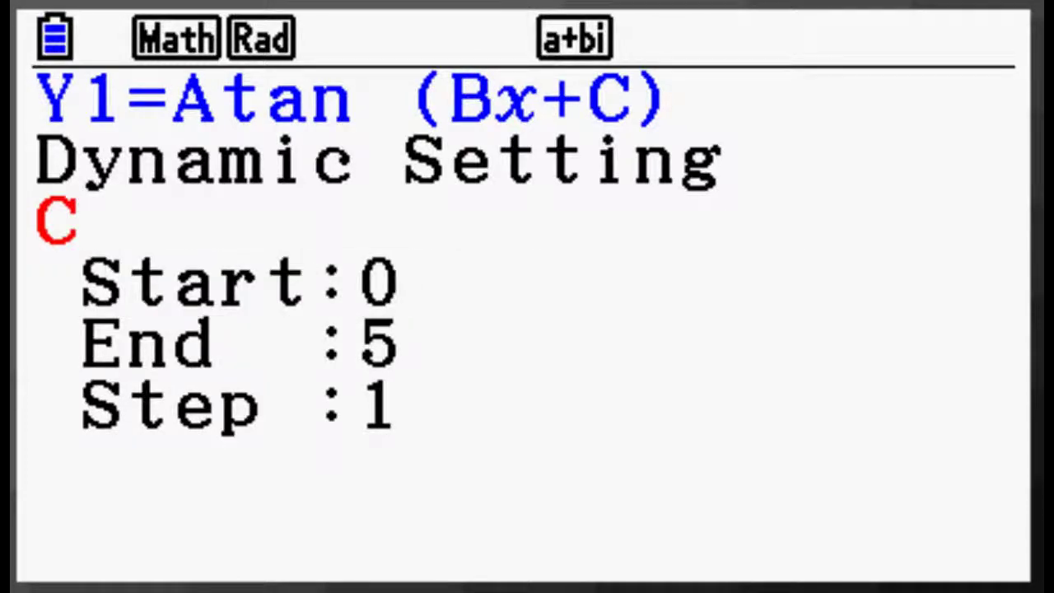
text(2)
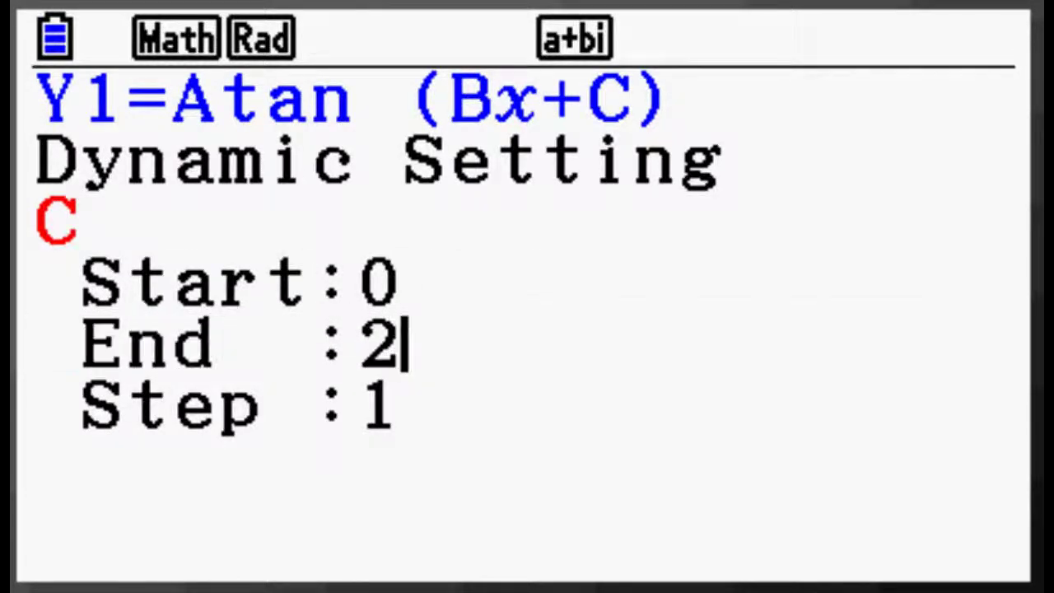
key(shift)
text(π)
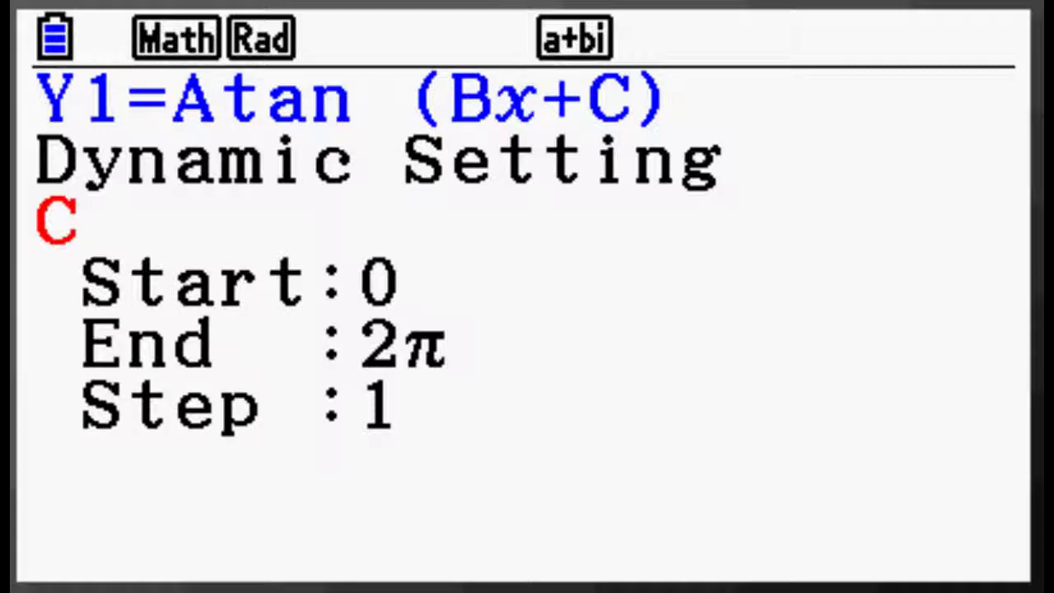
key(Return)
- Set C's Step to π÷2 and start the Atan(Bx+C) animation
key(shift)
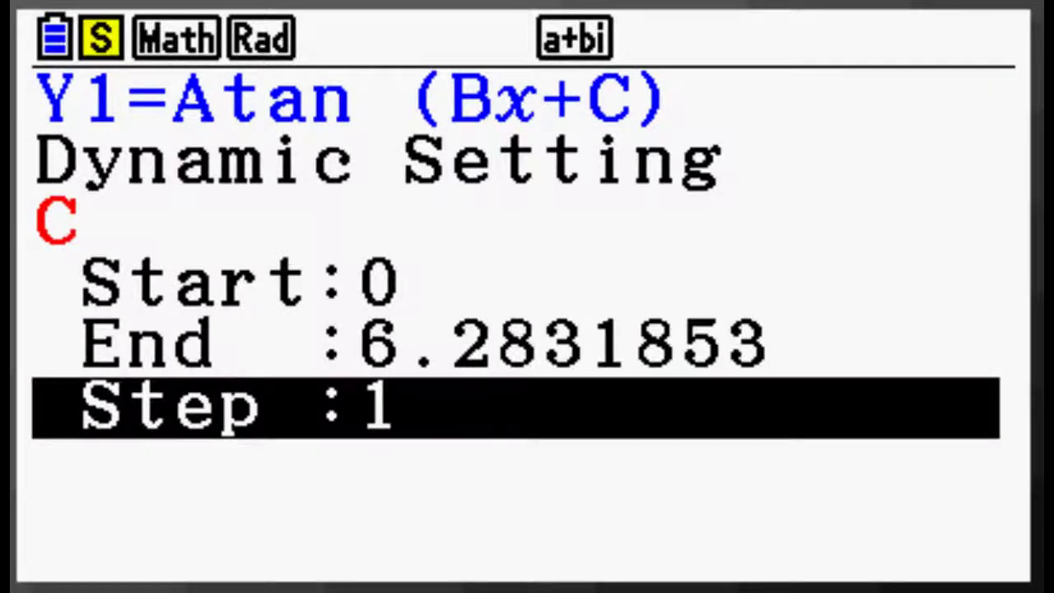
text(π÷2)
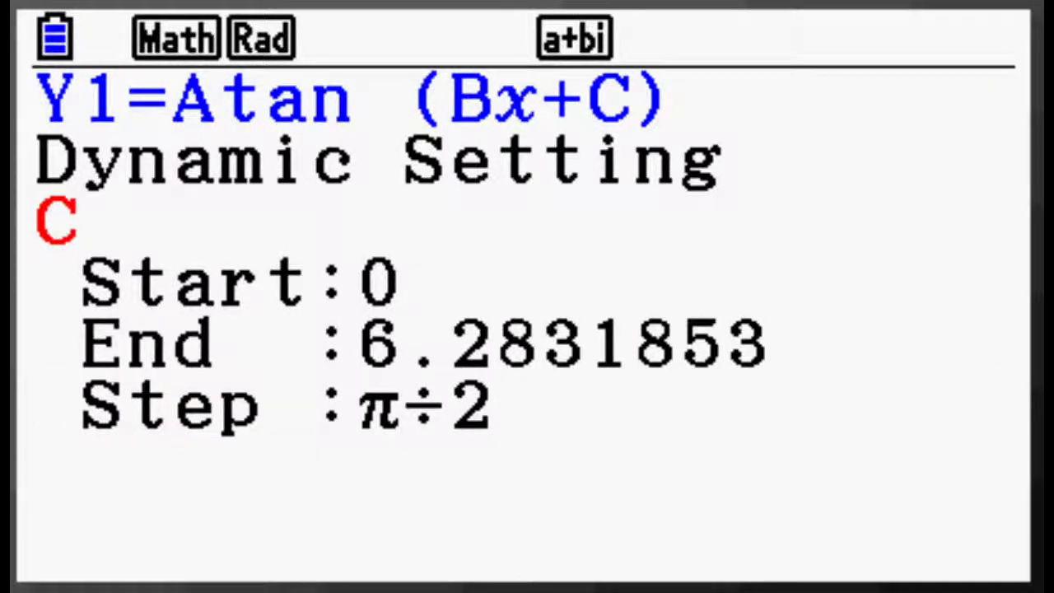
key(Return)
key(Escape)
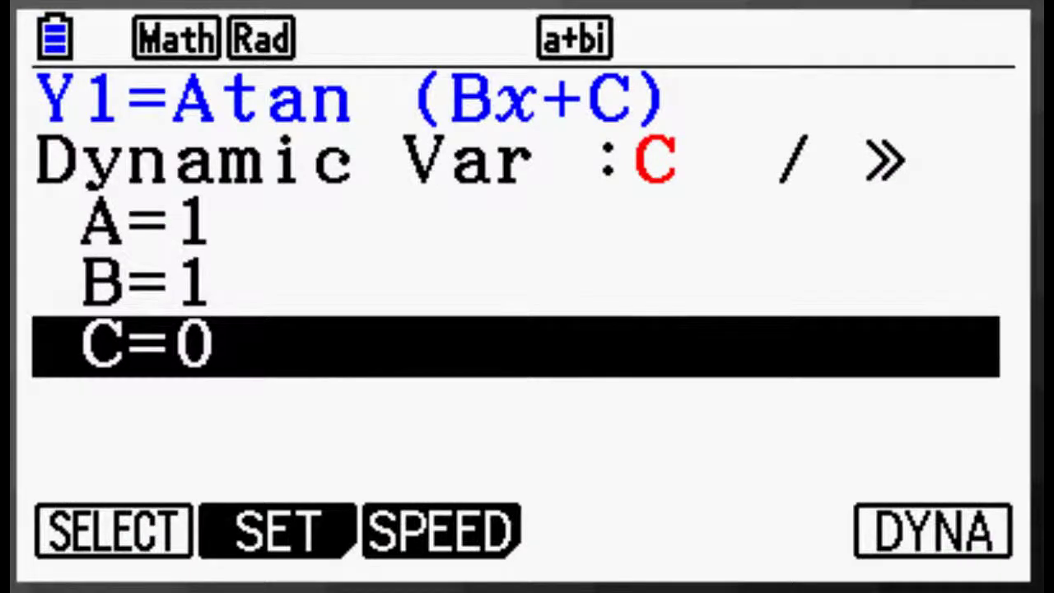
key(F6)
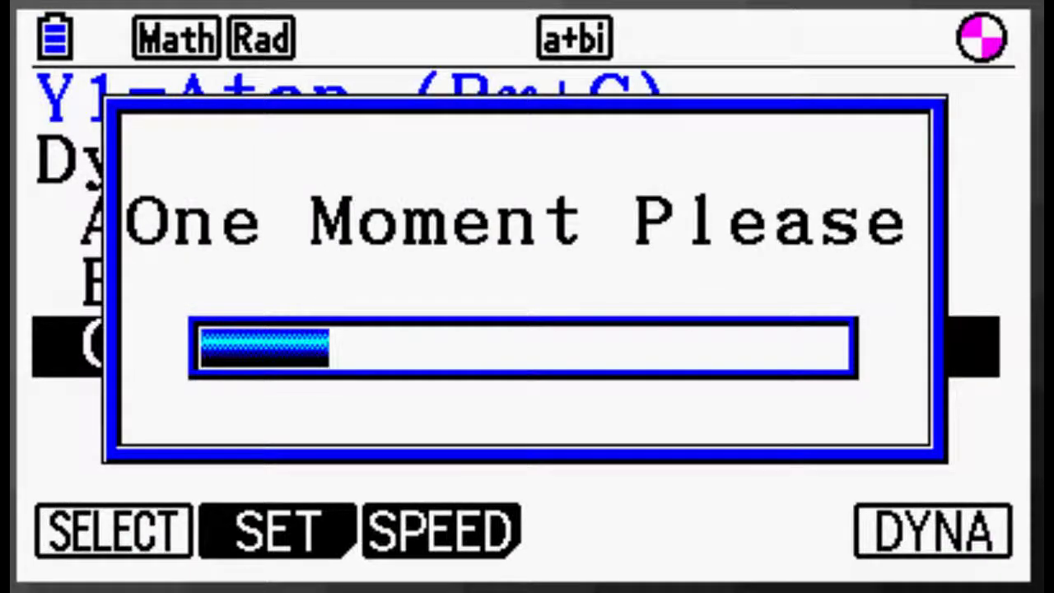